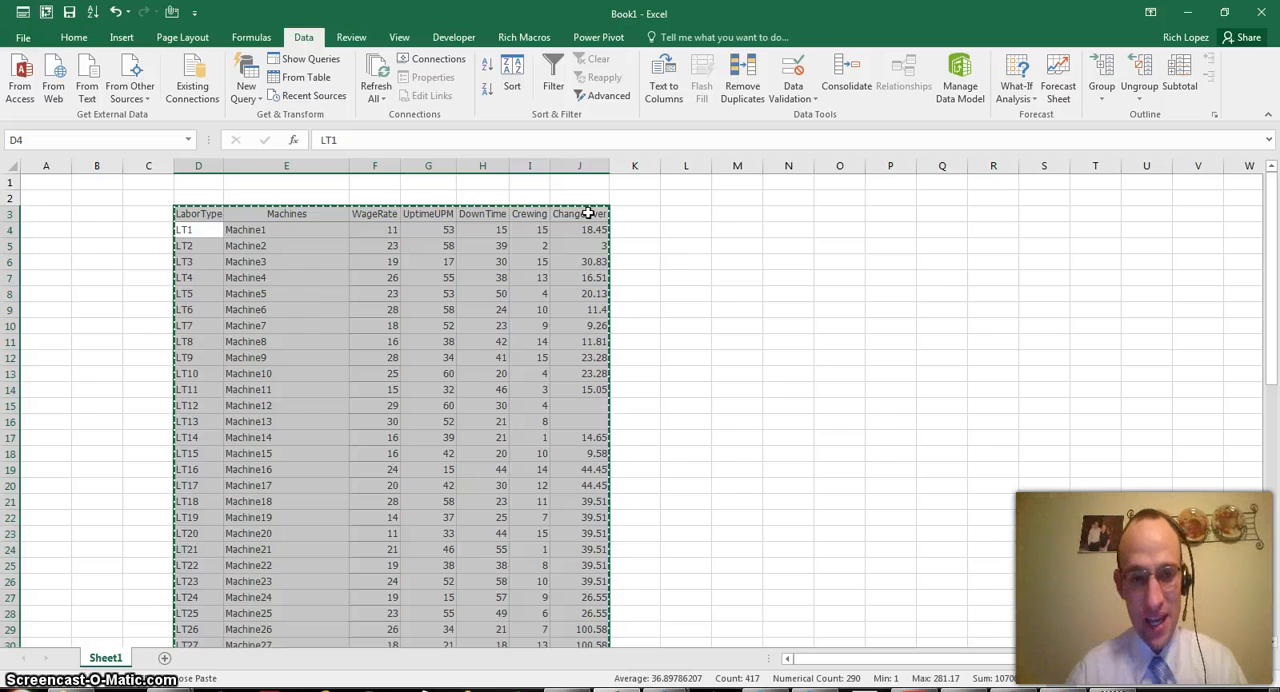
Switch to Quantrix Modeler and import the copied Excel table through DataLink as a Two Dimensional Matrix, using its first row as column header
{"action": "key", "text": "alt+Tab"}
{"action": "key", "text": "alt+Tab"}
{"action": "key", "text": "alt+Tab"}
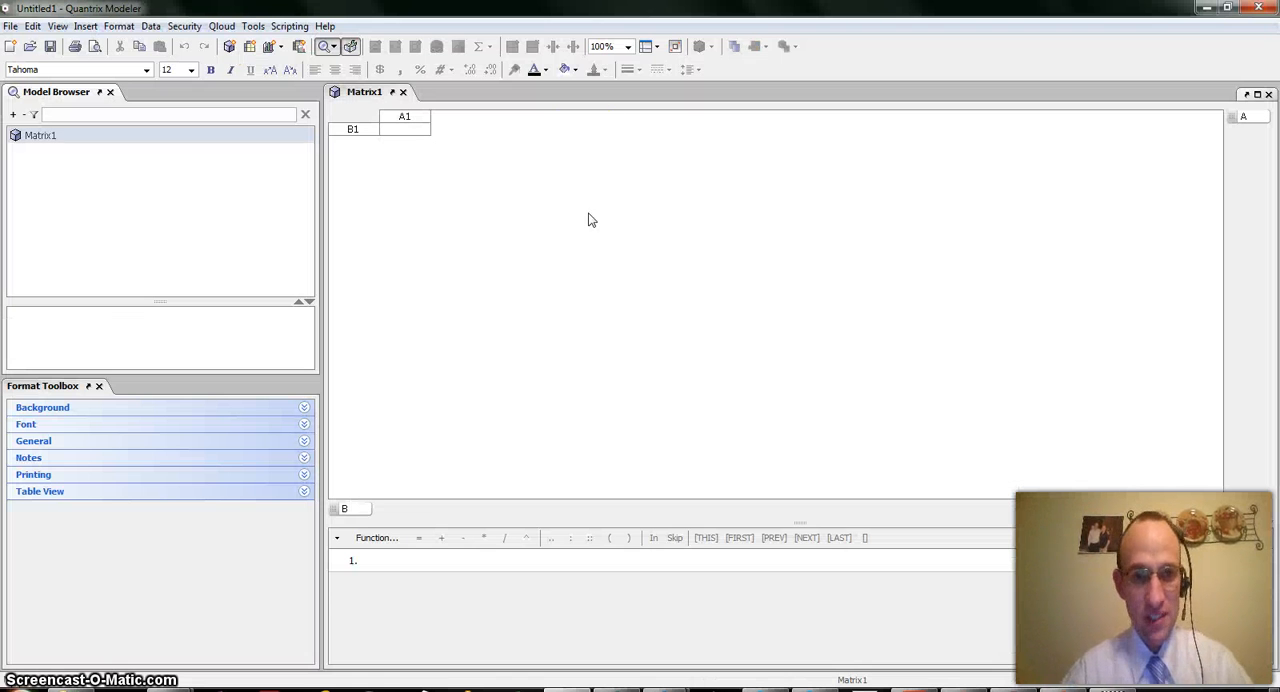
{"action": "left_click", "coordinate": [148, 28]}
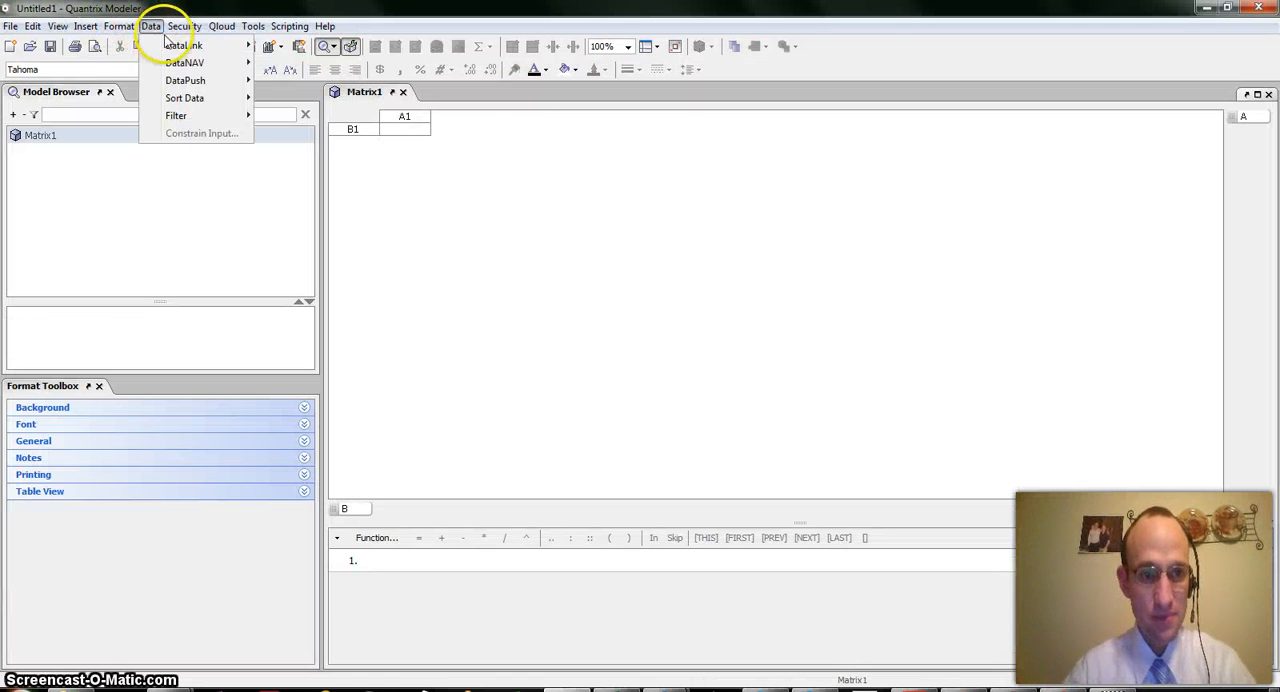
{"action": "mouse_move", "coordinate": [175, 44]}
{"action": "left_click", "coordinate": [330, 135]}
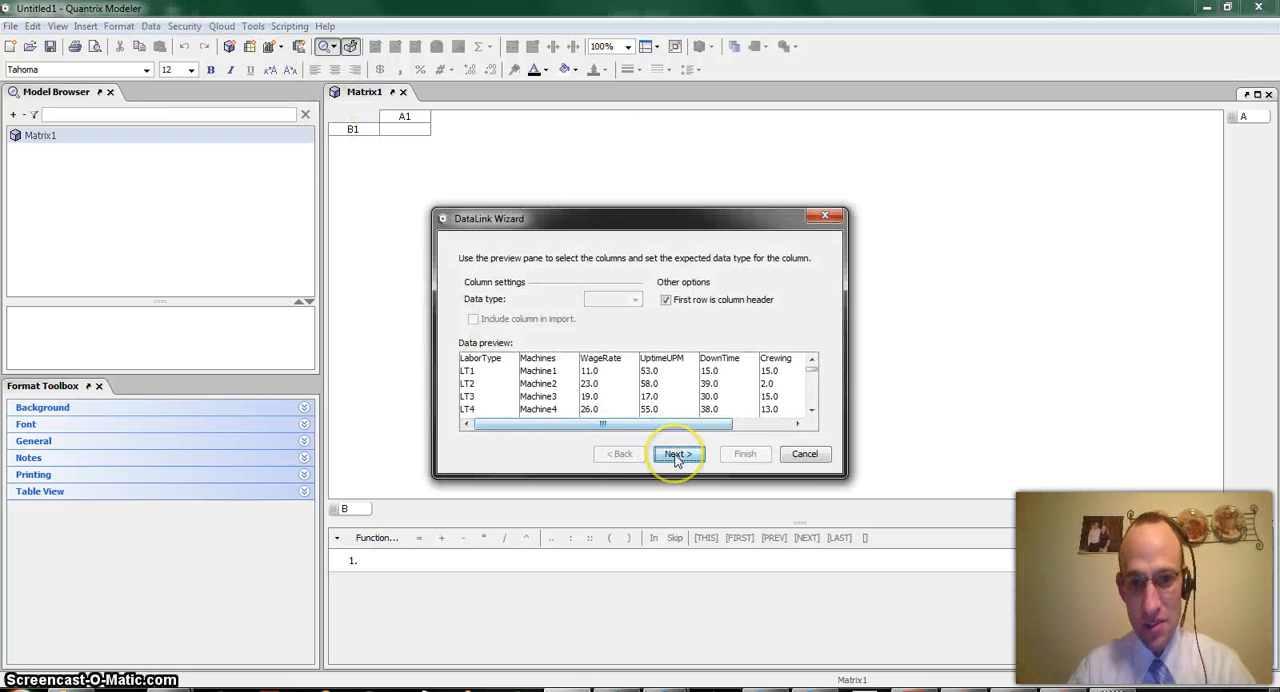
{"action": "left_click", "coordinate": [676, 456]}
{"action": "left_click", "coordinate": [676, 456]}
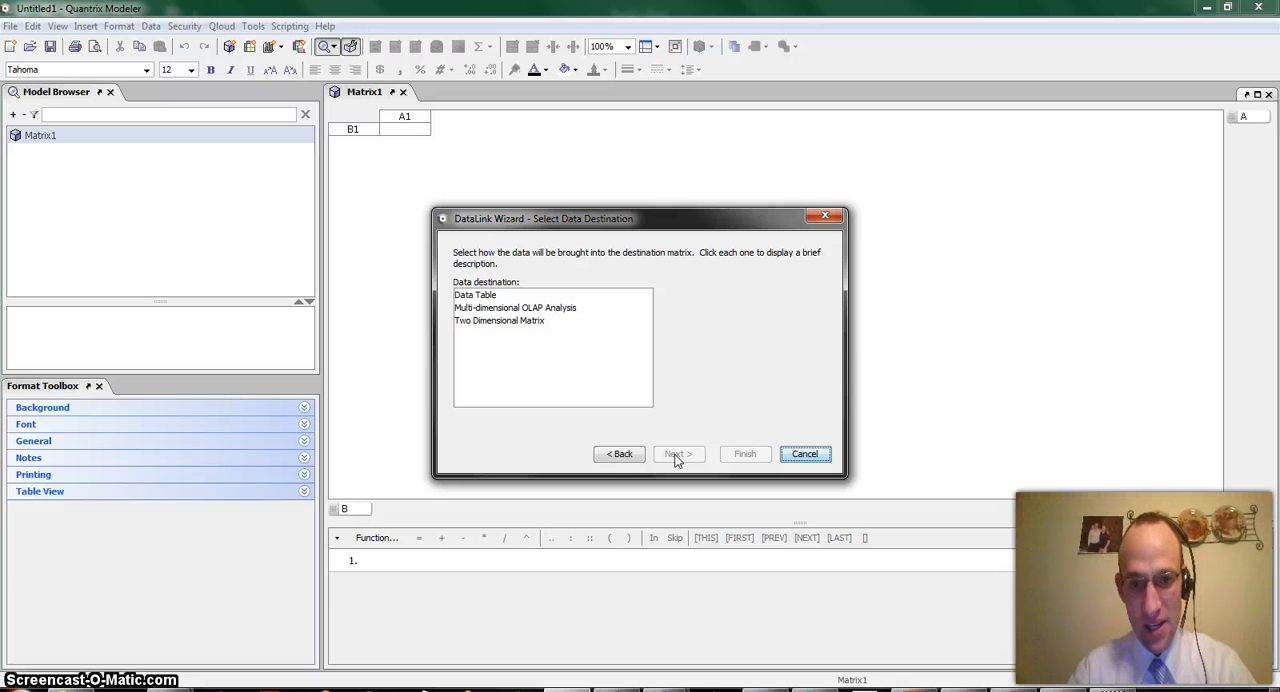
{"action": "left_click", "coordinate": [495, 320]}
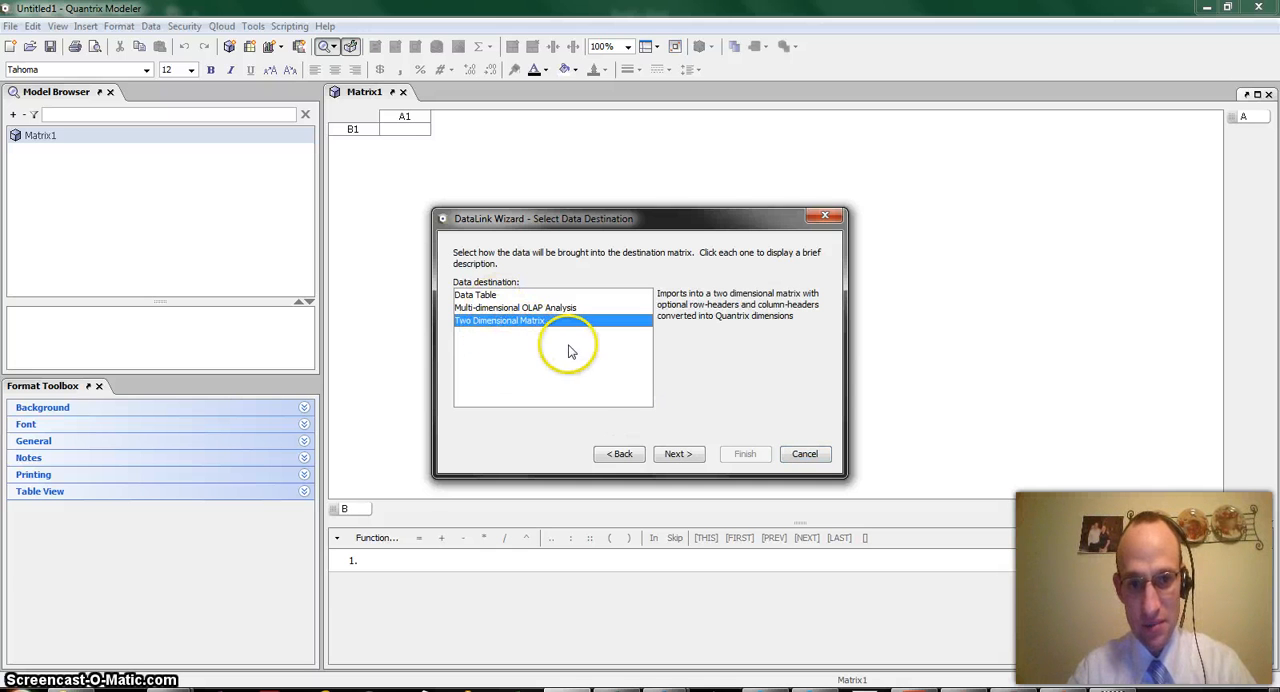
{"action": "left_click", "coordinate": [680, 454]}
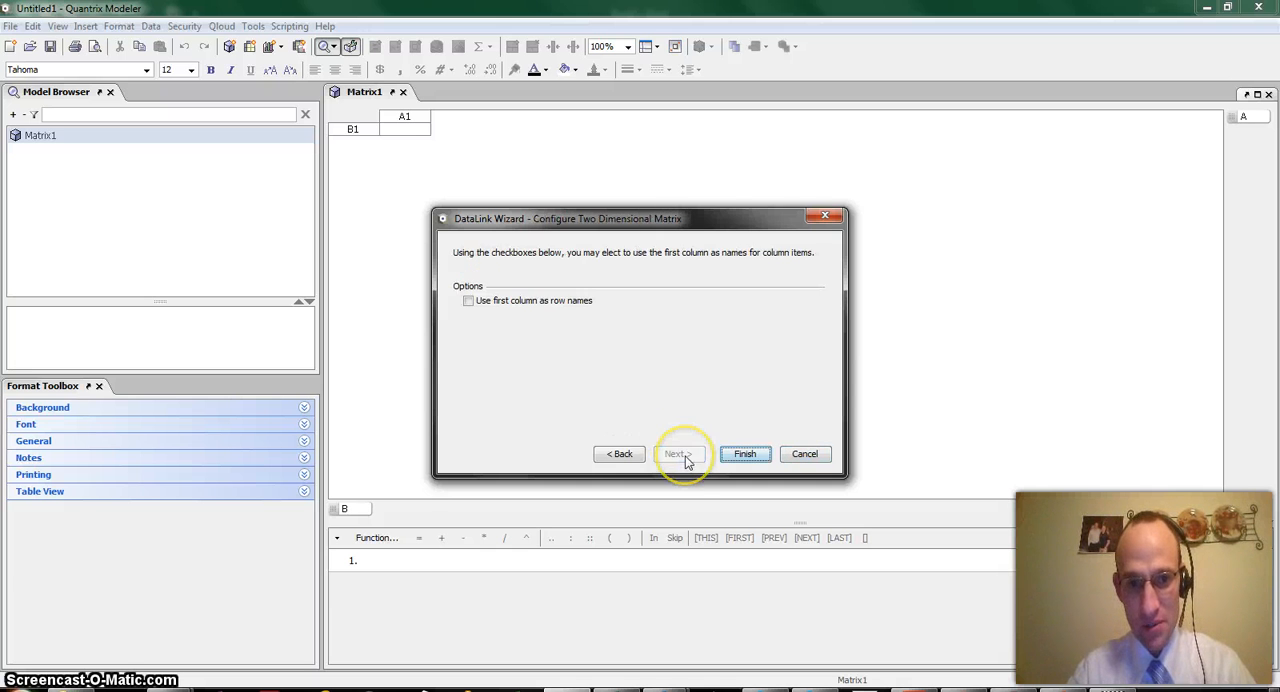
{"action": "left_click", "coordinate": [747, 456]}
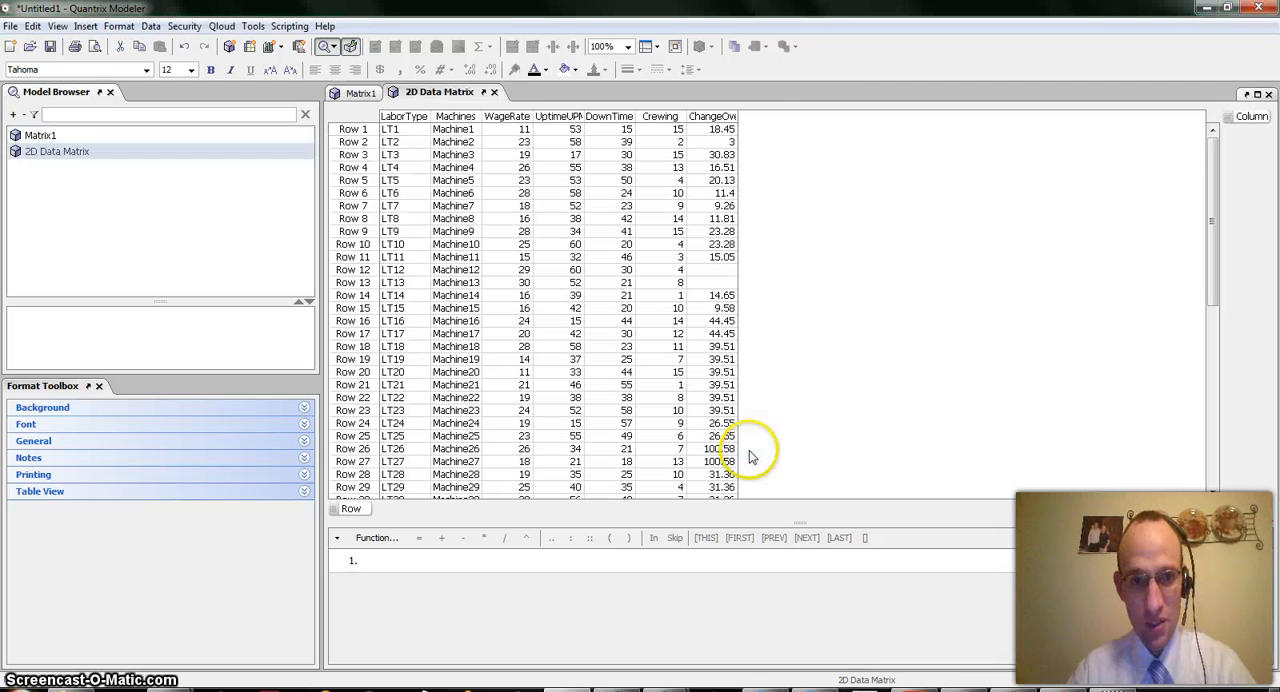
Rename the imported 2D Data Matrix as zzzzRichLaborDim
{"action": "right_click", "coordinate": [92, 153]}
{"action": "left_click", "coordinate": [135, 184]}
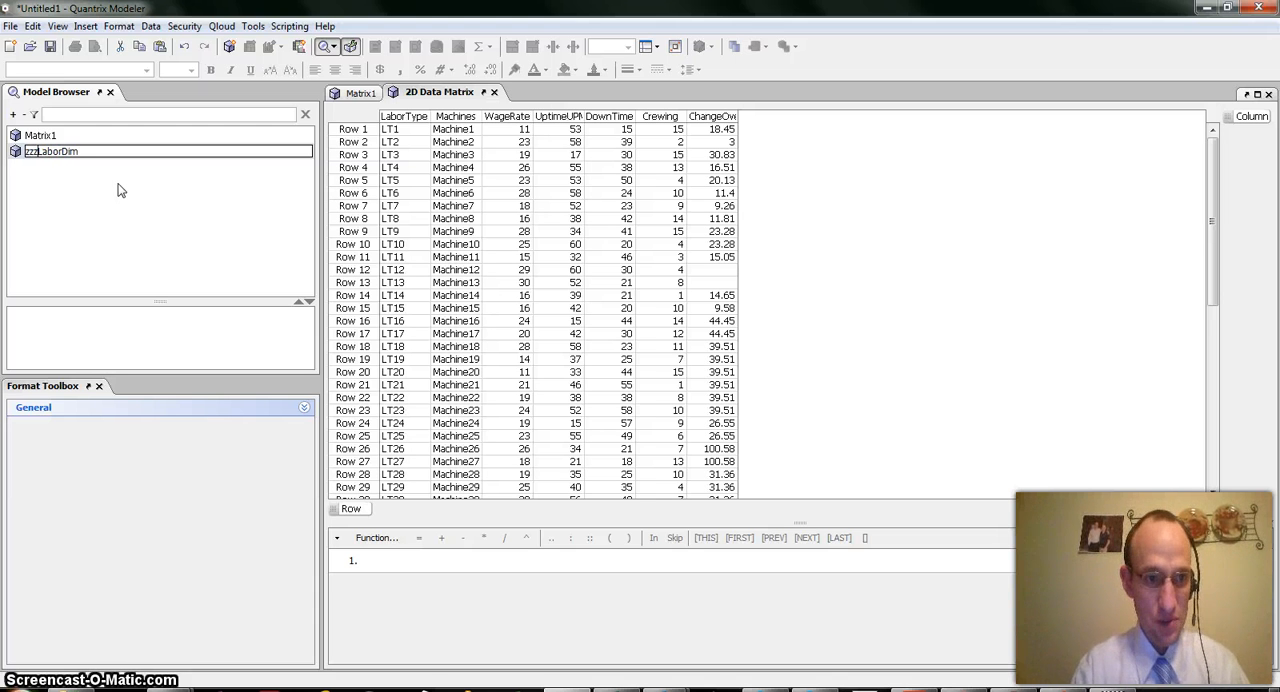
{"action": "type", "text": "zzzzRich"}
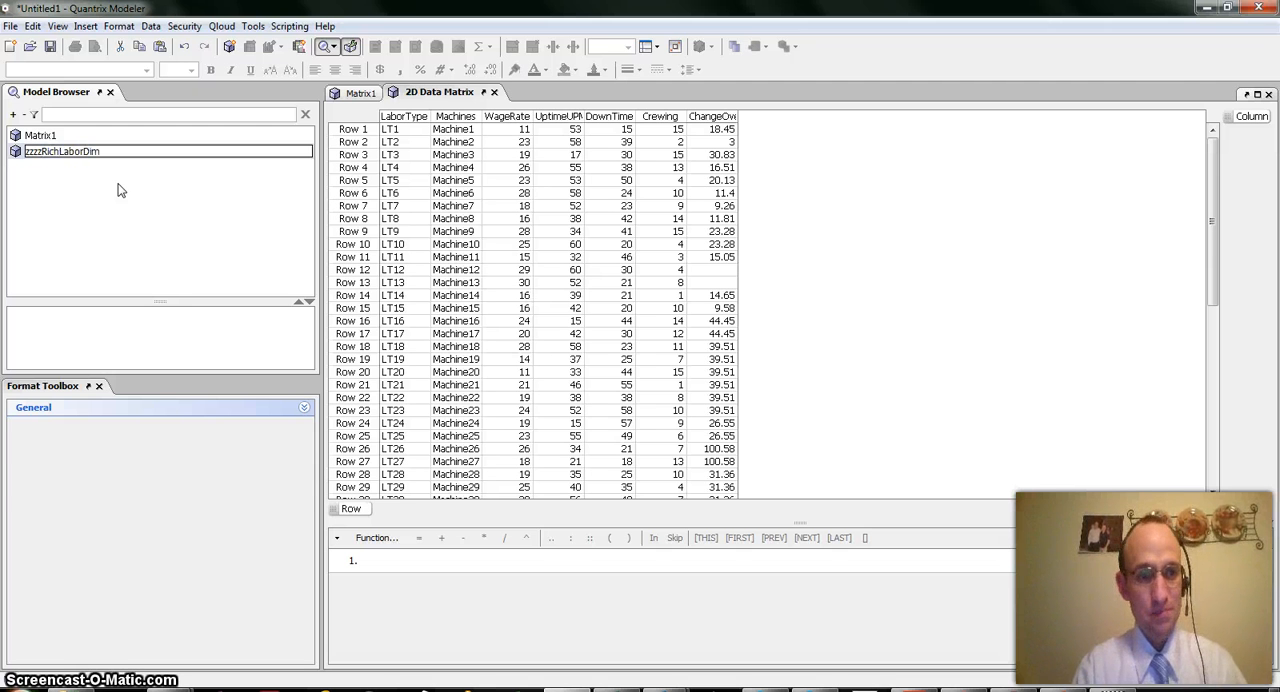
{"action": "key", "text": "Return"}
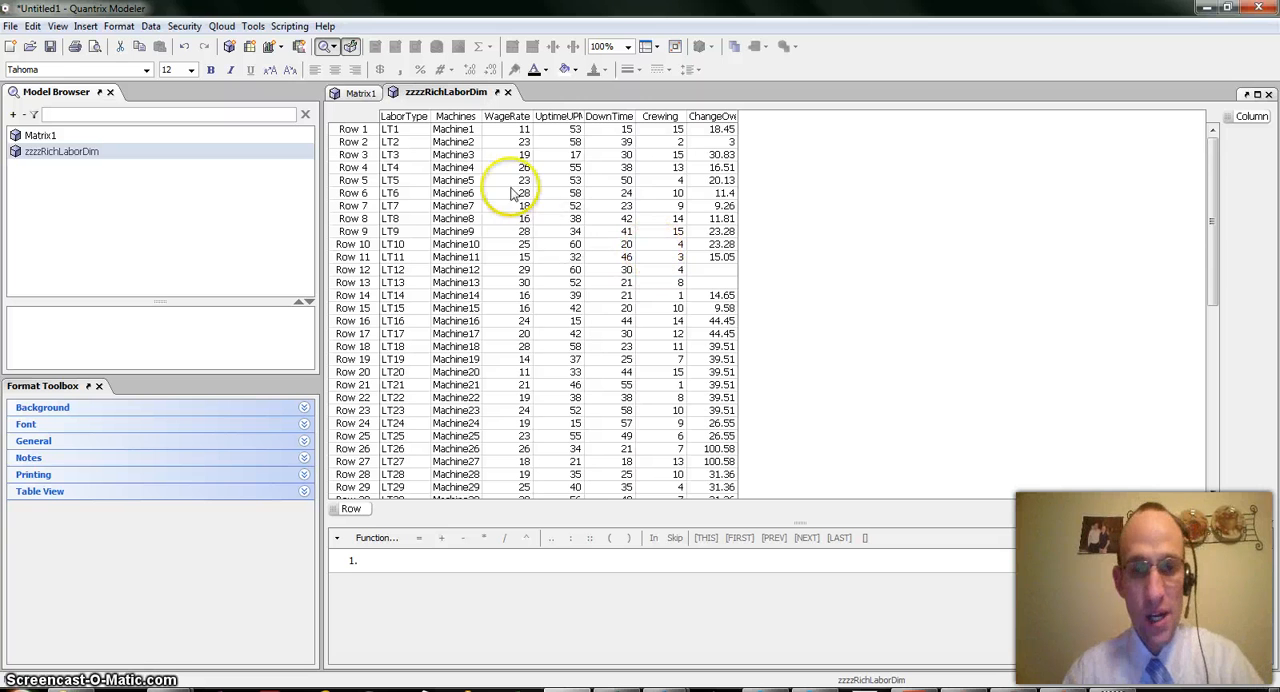
Review the imported rows and set up a DataPush for this matrix with Column as the data item category and no primary key
{"action": "scroll", "coordinate": [660, 240], "scroll_direction": "down", "scroll_amount": 10}
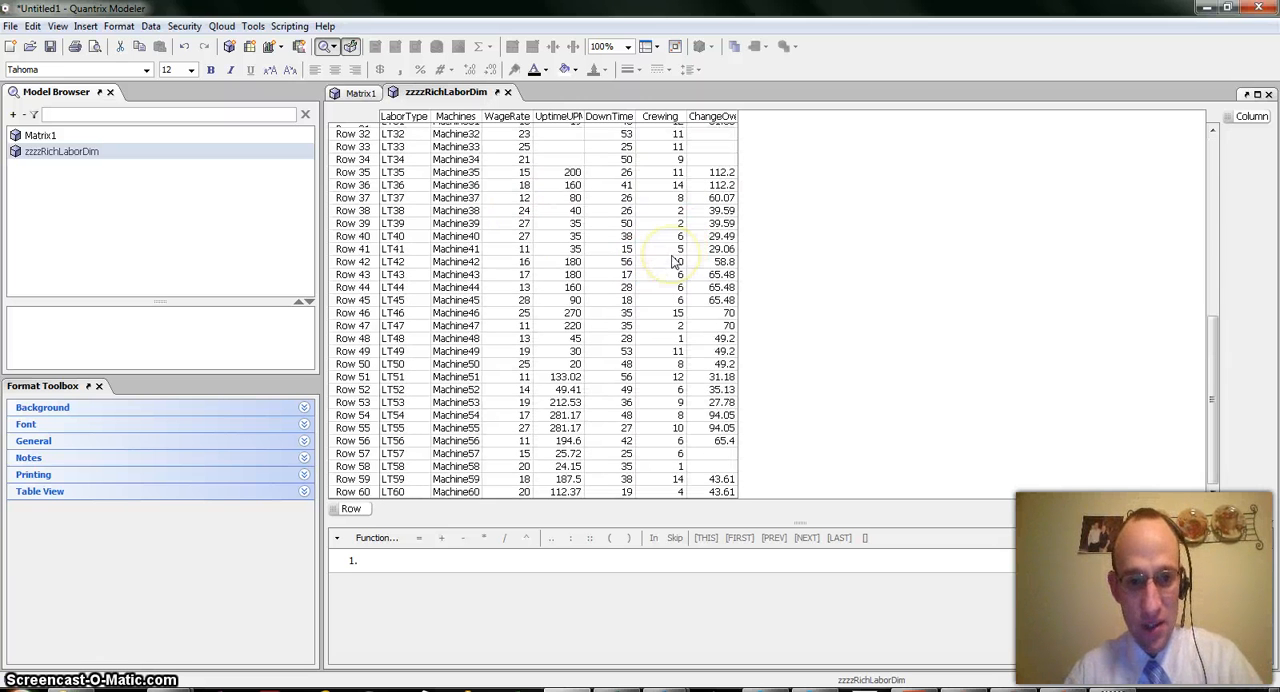
{"action": "scroll", "coordinate": [675, 261], "scroll_direction": "up", "scroll_amount": 10}
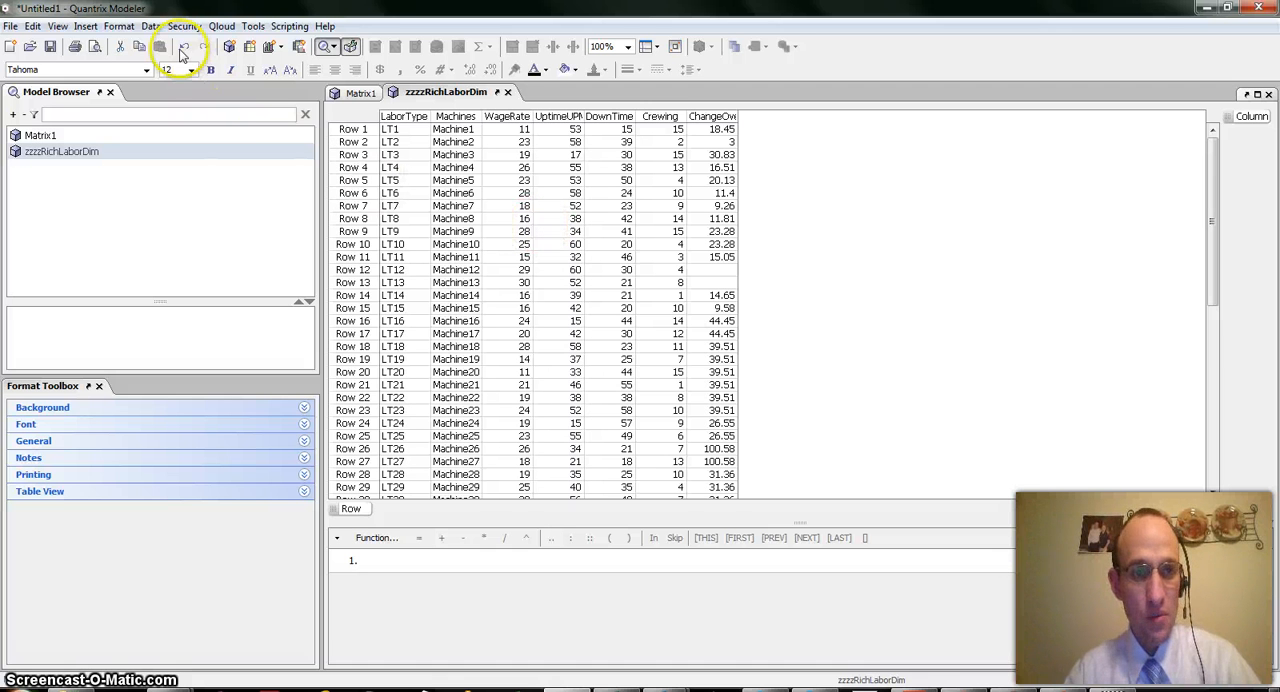
{"action": "left_click", "coordinate": [150, 26]}
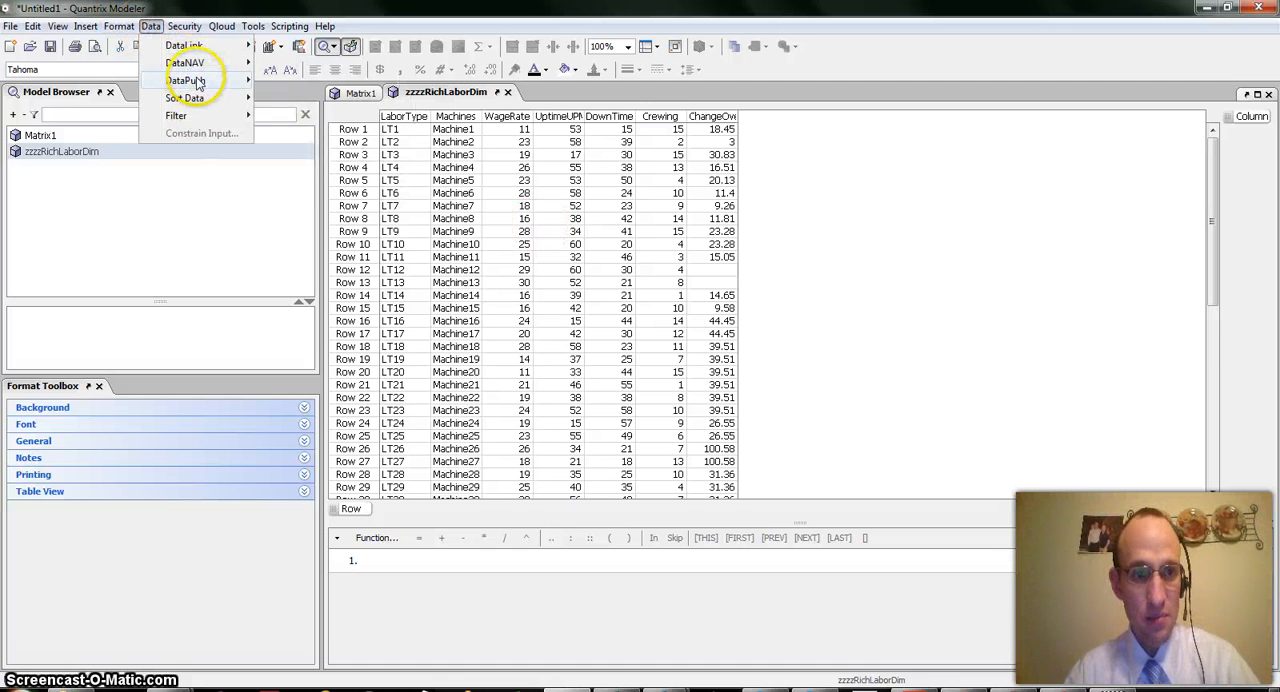
{"action": "mouse_move", "coordinate": [190, 80]}
{"action": "left_click", "coordinate": [320, 82]}
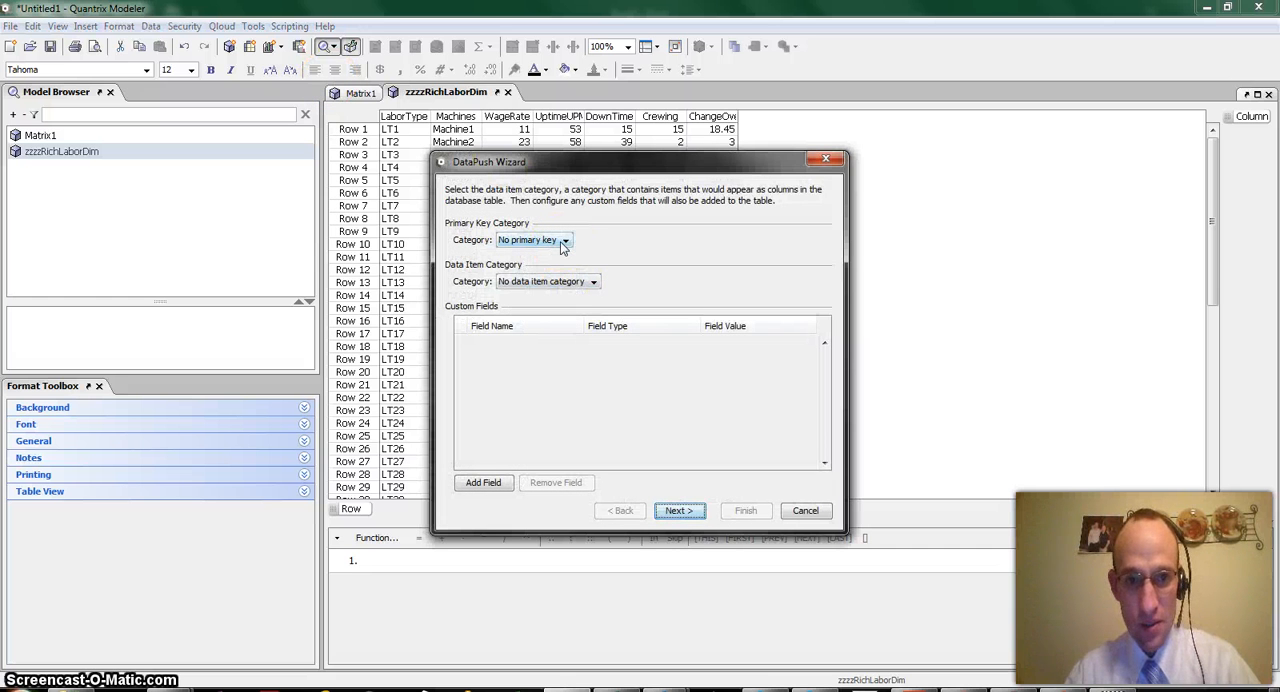
{"action": "left_click", "coordinate": [583, 284]}
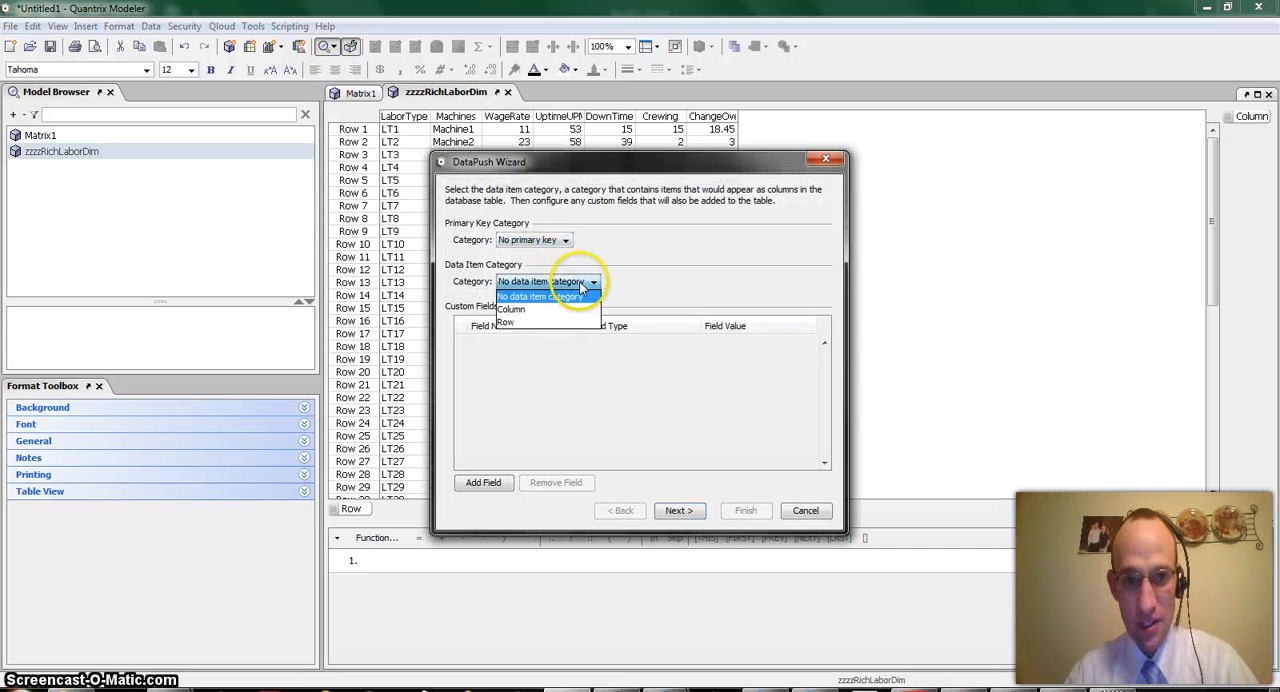
{"action": "left_click", "coordinate": [510, 308]}
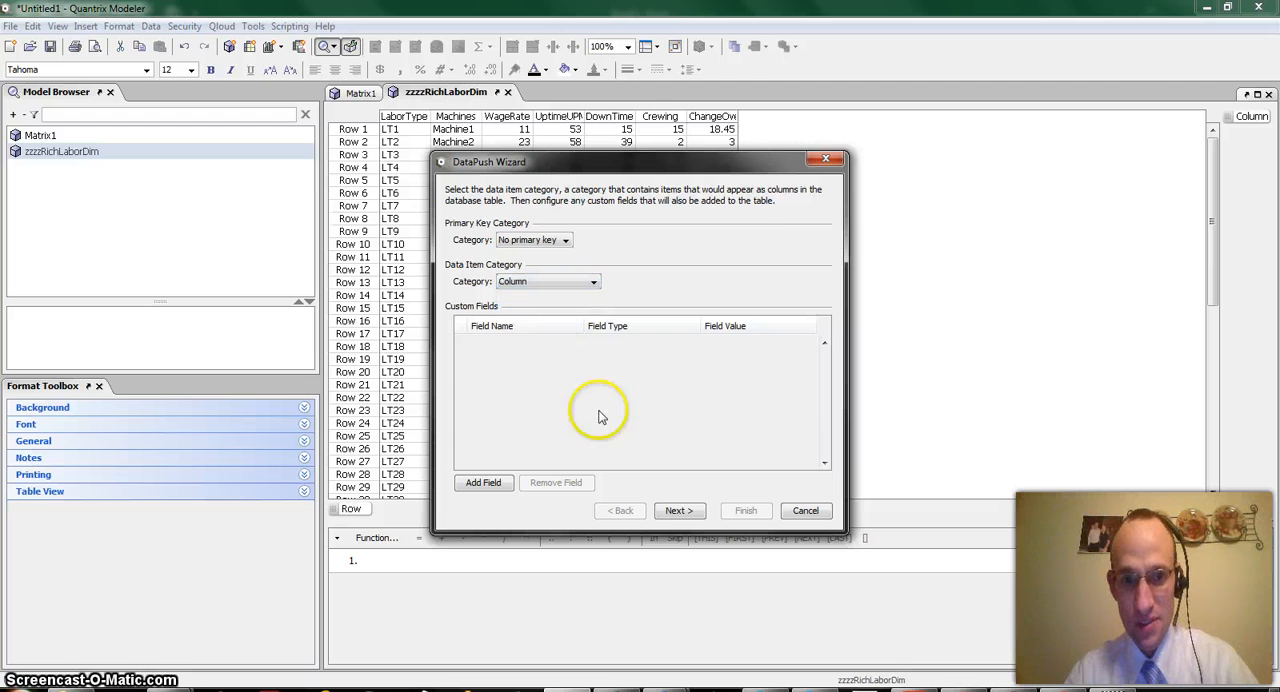
{"action": "left_click", "coordinate": [677, 512]}
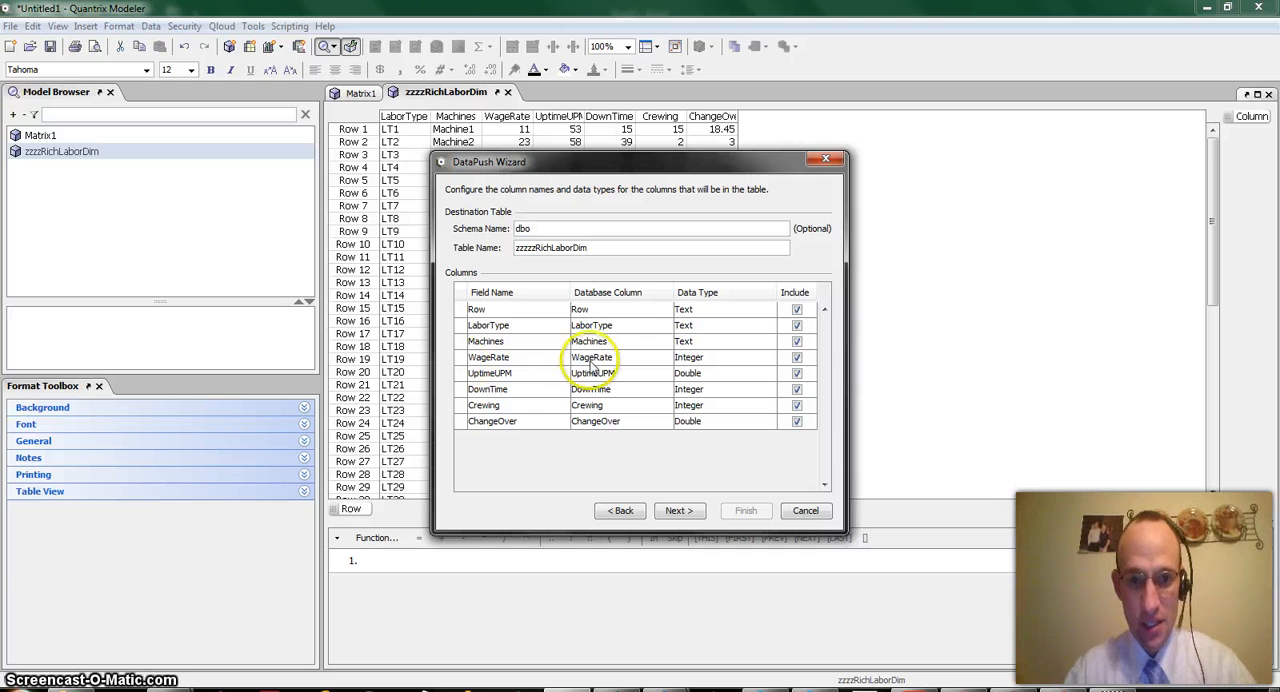
Exclude the Row field from destination table zzzzzRichLaborDim and use the JDBC Quantrix_Models connection configuration
{"action": "left_click", "coordinate": [797, 309]}
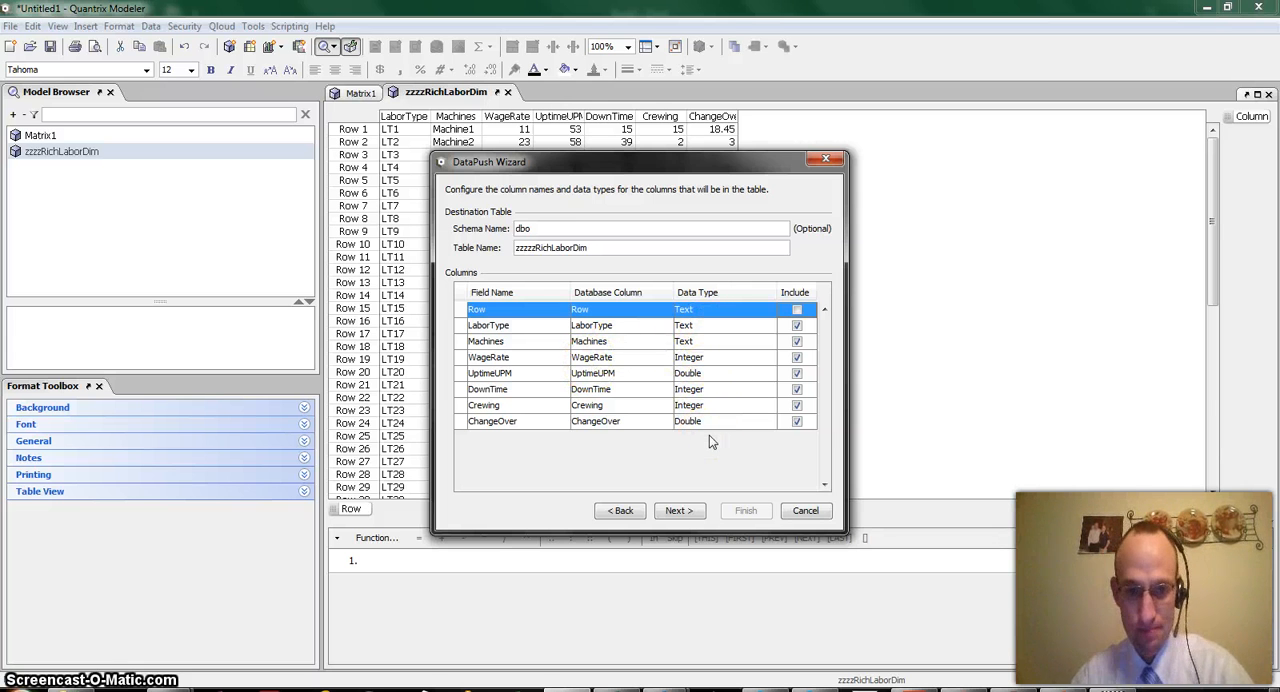
{"action": "left_click", "coordinate": [680, 510]}
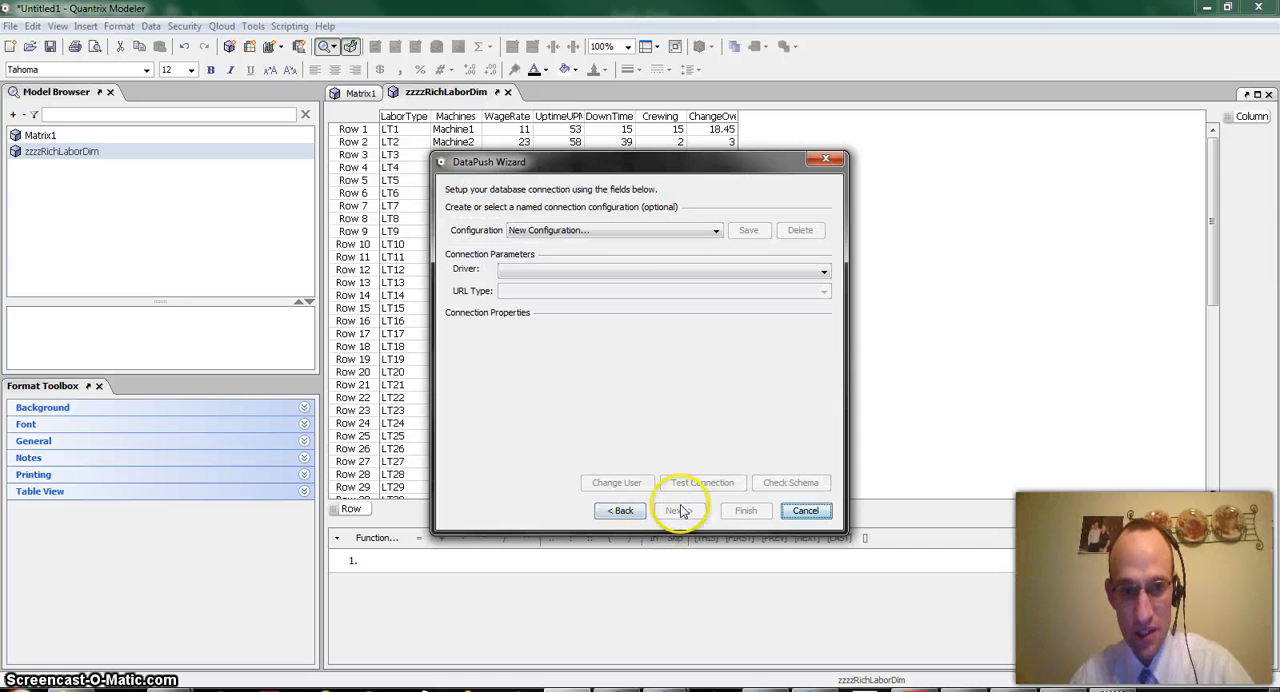
{"action": "left_click", "coordinate": [685, 232]}
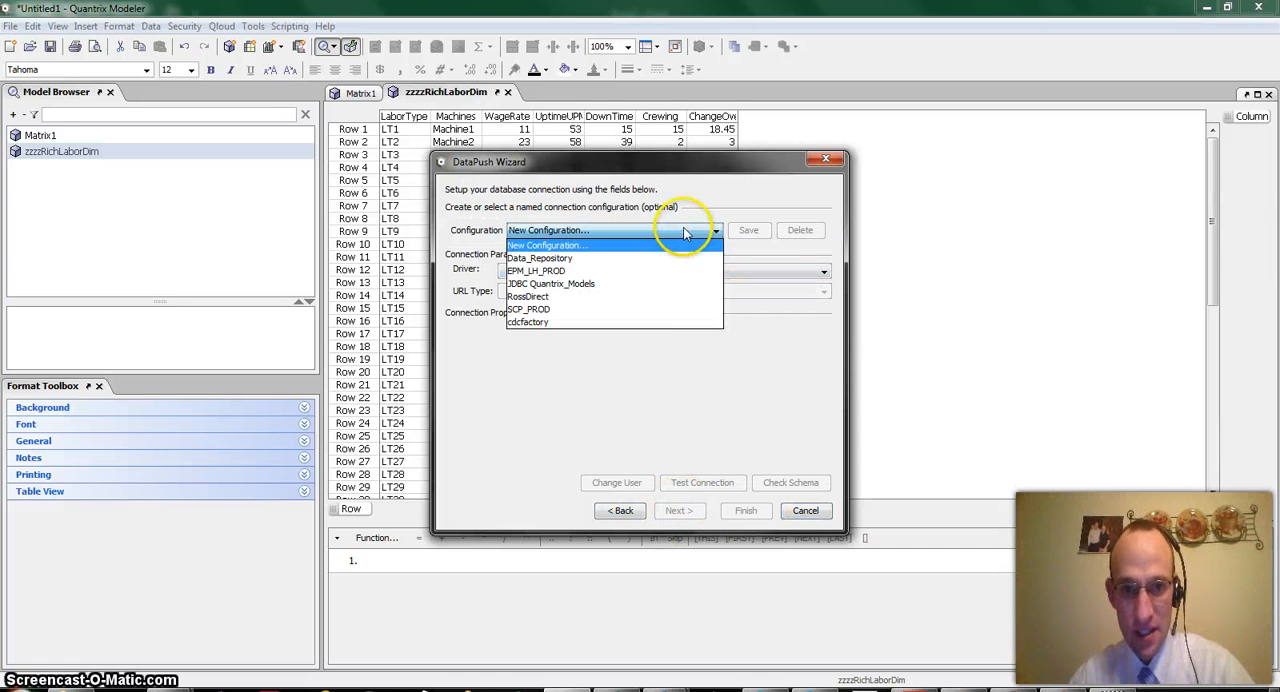
{"action": "left_click", "coordinate": [631, 284]}
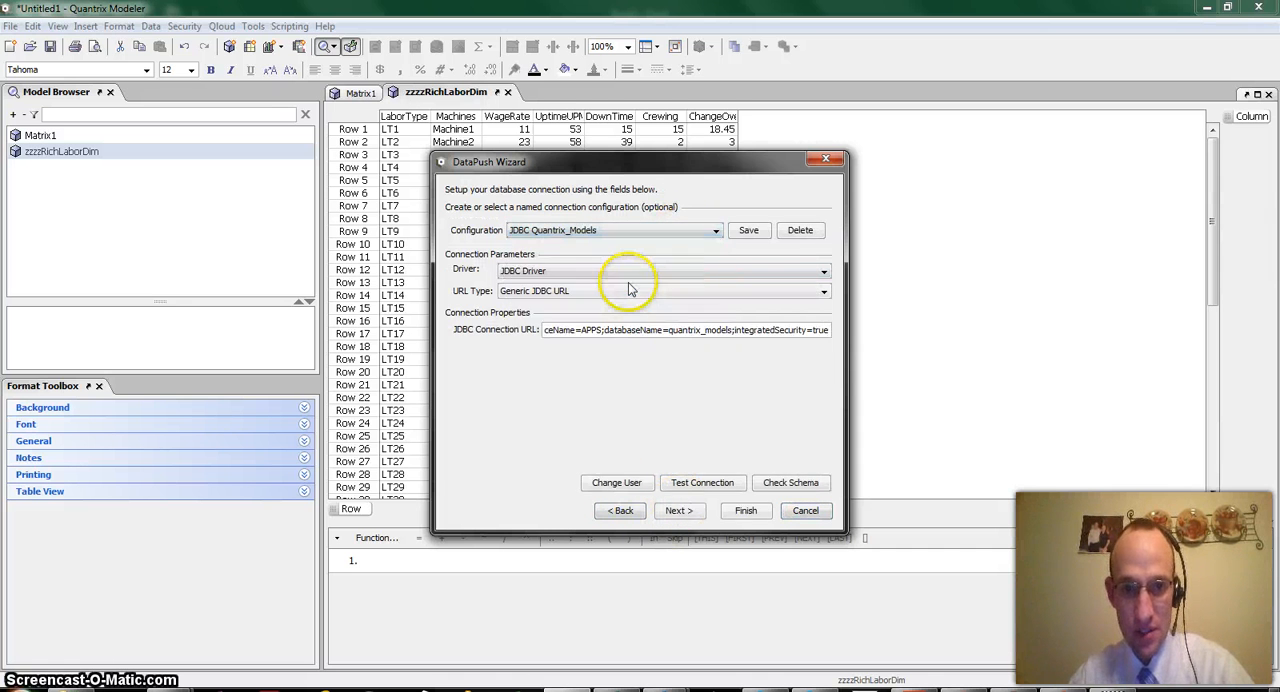
{"action": "left_click", "coordinate": [675, 512]}
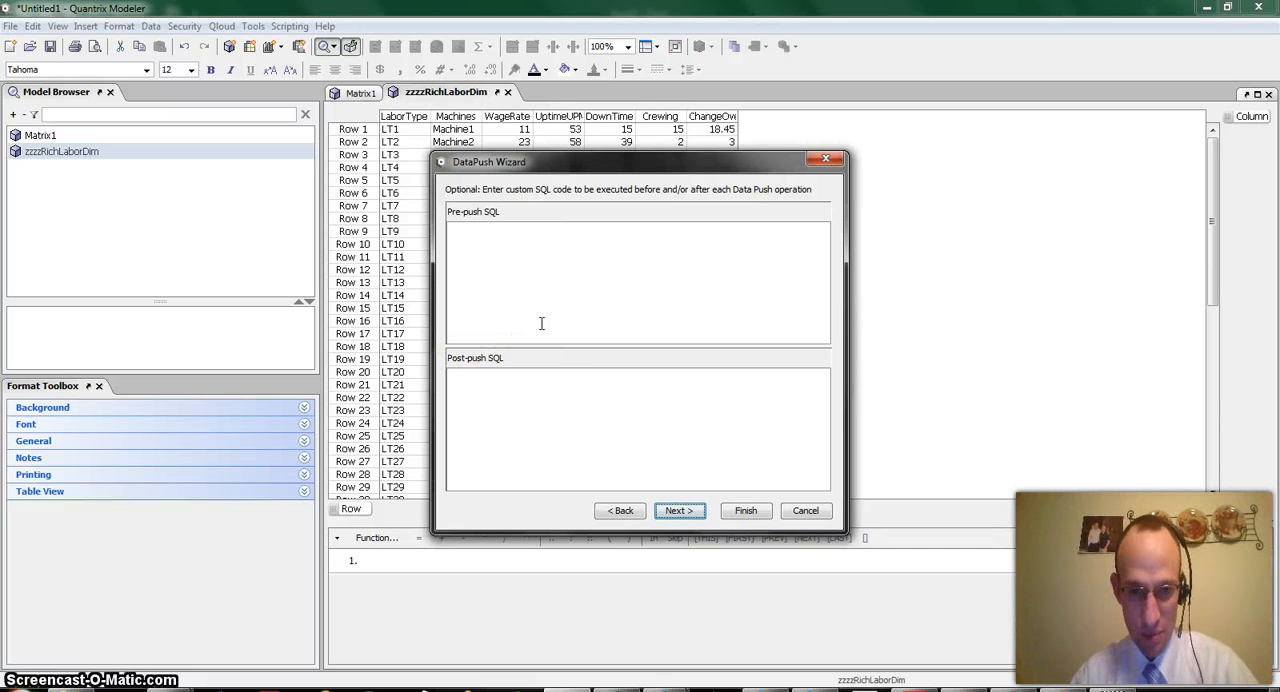
Leave the custom SQL empty, enable overwriting all data in zzzzzRichLaborDim, and finish the DataPush setup
{"action": "left_click", "coordinate": [668, 512]}
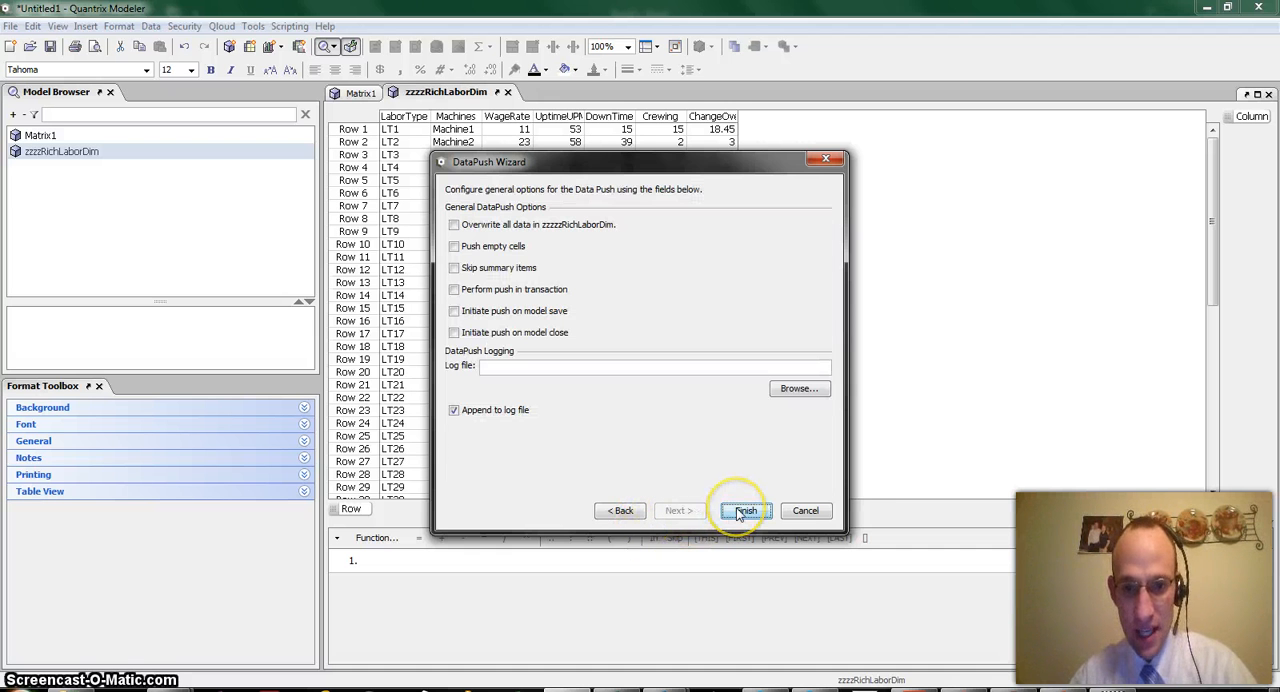
{"action": "left_click", "coordinate": [455, 225]}
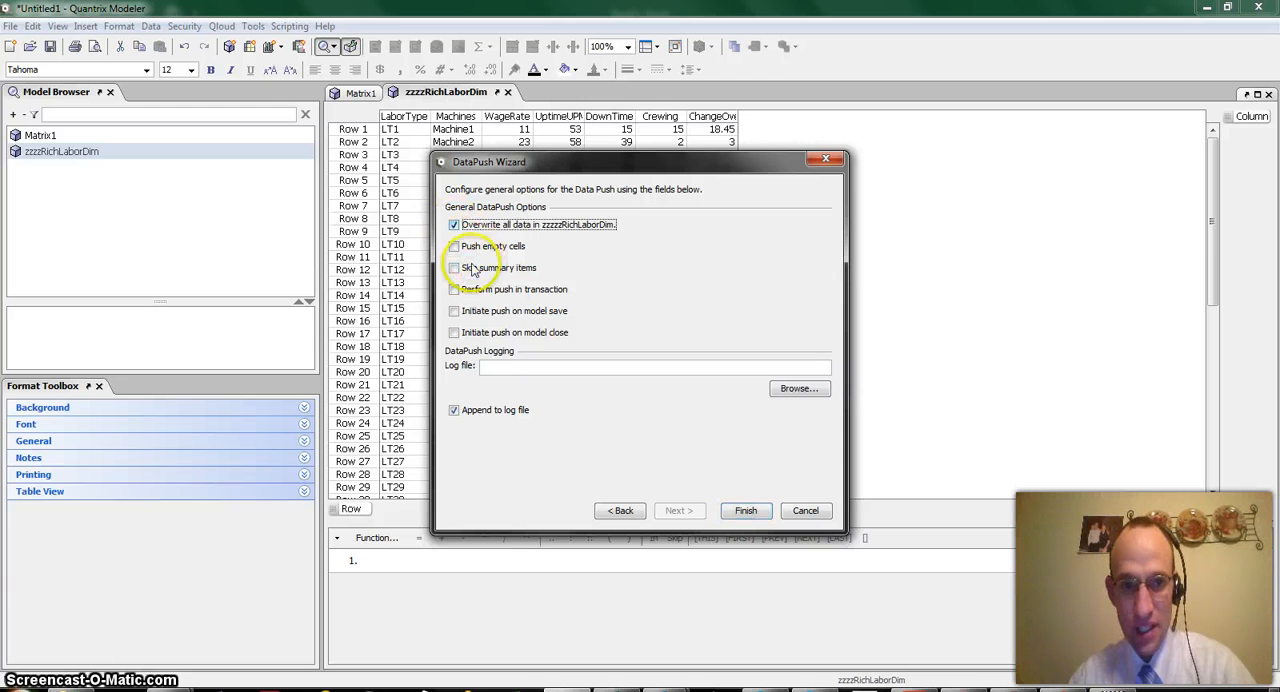
{"action": "left_click", "coordinate": [745, 511]}
{"action": "left_click", "coordinate": [606, 369]}
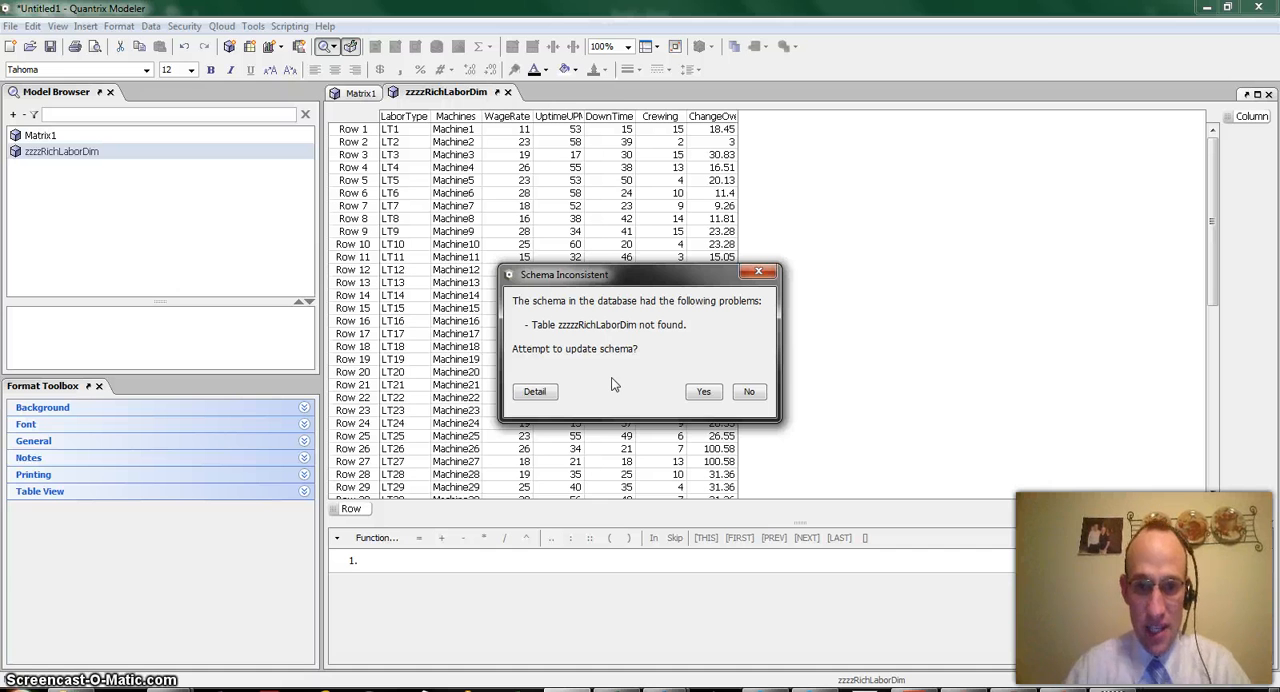
Review the detailed CREATE TABLE statement, approve the schema update, and let the DataPush run to completion
{"action": "left_click", "coordinate": [535, 391]}
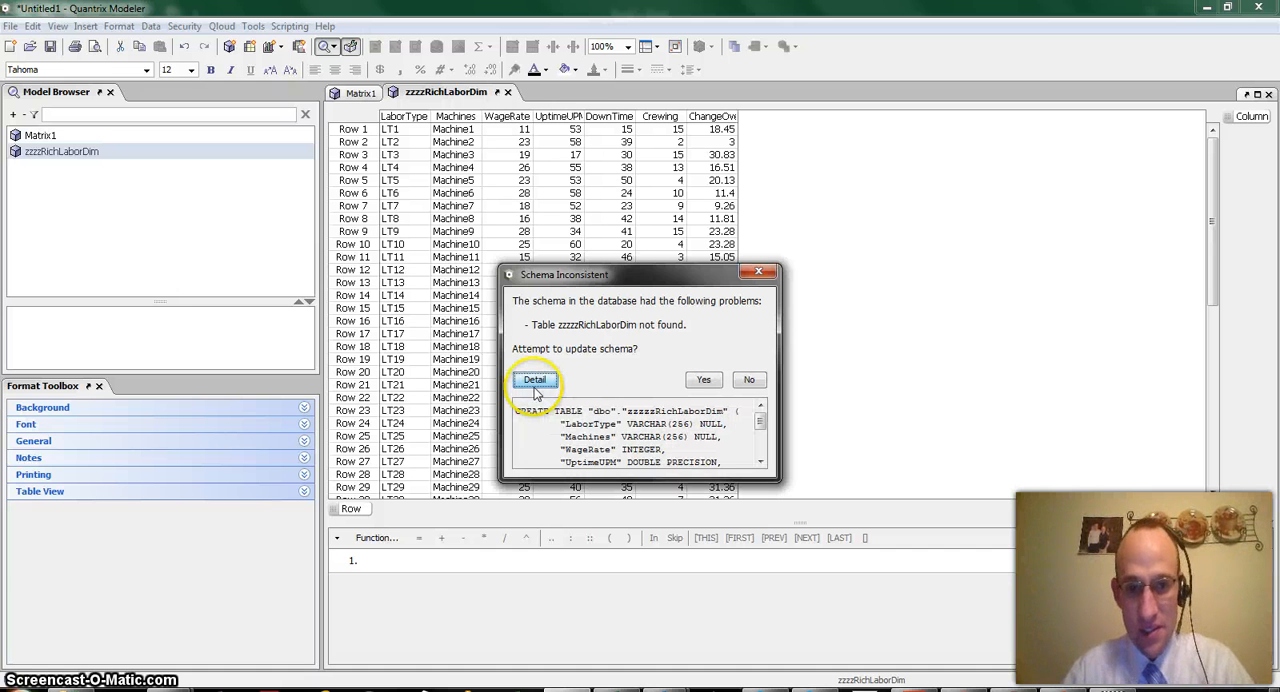
{"action": "left_click_drag", "start_coordinate": [775, 480], "coordinate": [988, 584]}
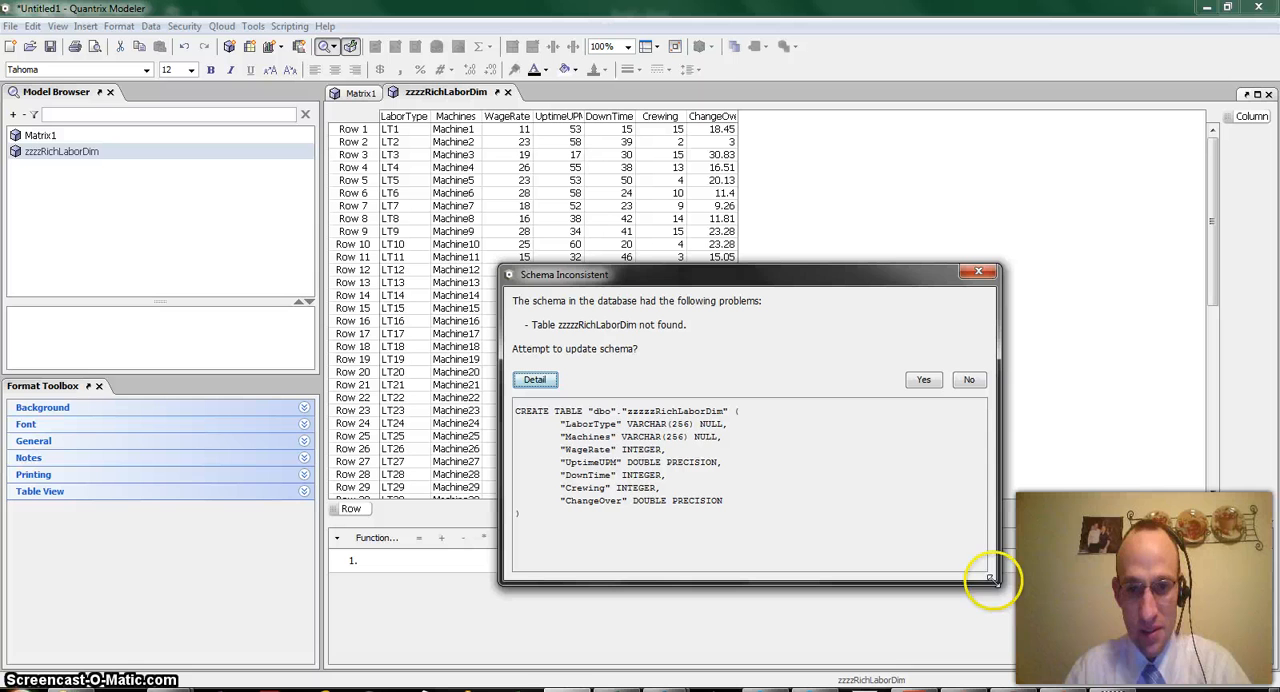
{"action": "left_click", "coordinate": [925, 381]}
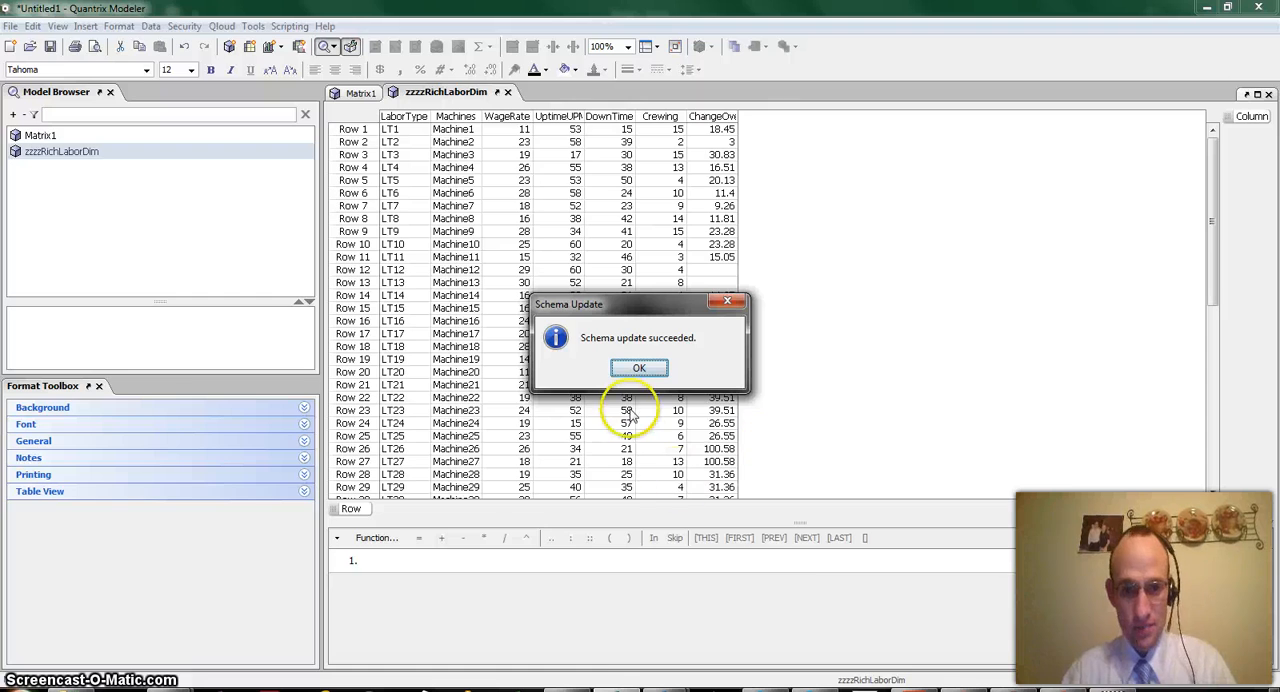
{"action": "left_click", "coordinate": [630, 372]}
{"action": "key", "text": "alt+Tab"}
{"action": "key", "text": "alt+Tab"}
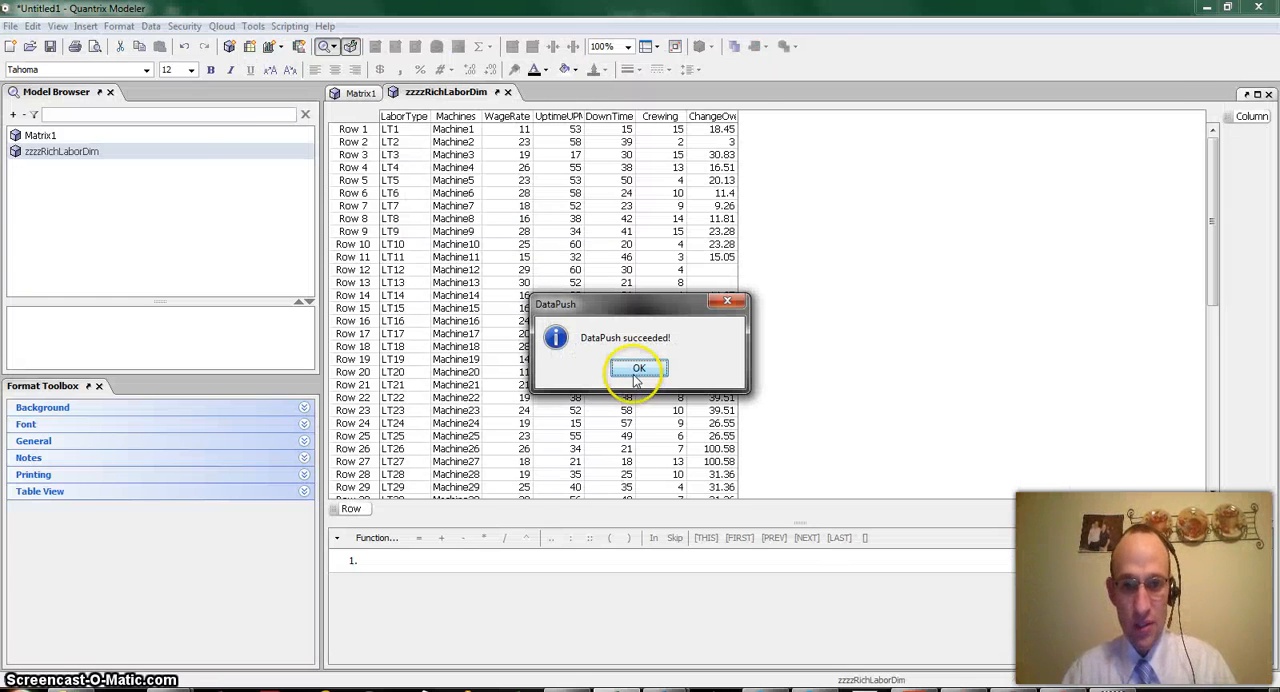
{"action": "left_click", "coordinate": [636, 370]}
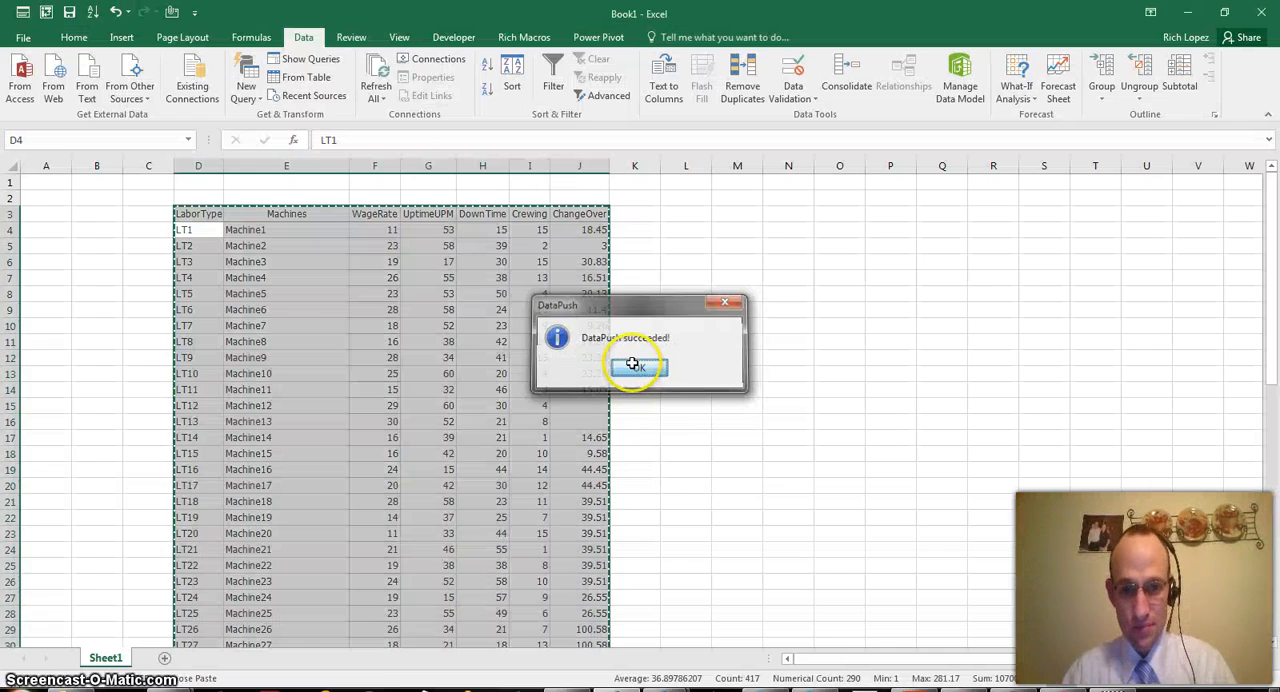
Switch to SQL Server Management Studio and refresh the Tables folder of the quantrix_models database
{"action": "key", "text": "alt+Tab"}
{"action": "key", "text": "alt+Tab"}
{"action": "key", "text": "alt+Tab"}
{"action": "key", "text": "alt+Tab"}
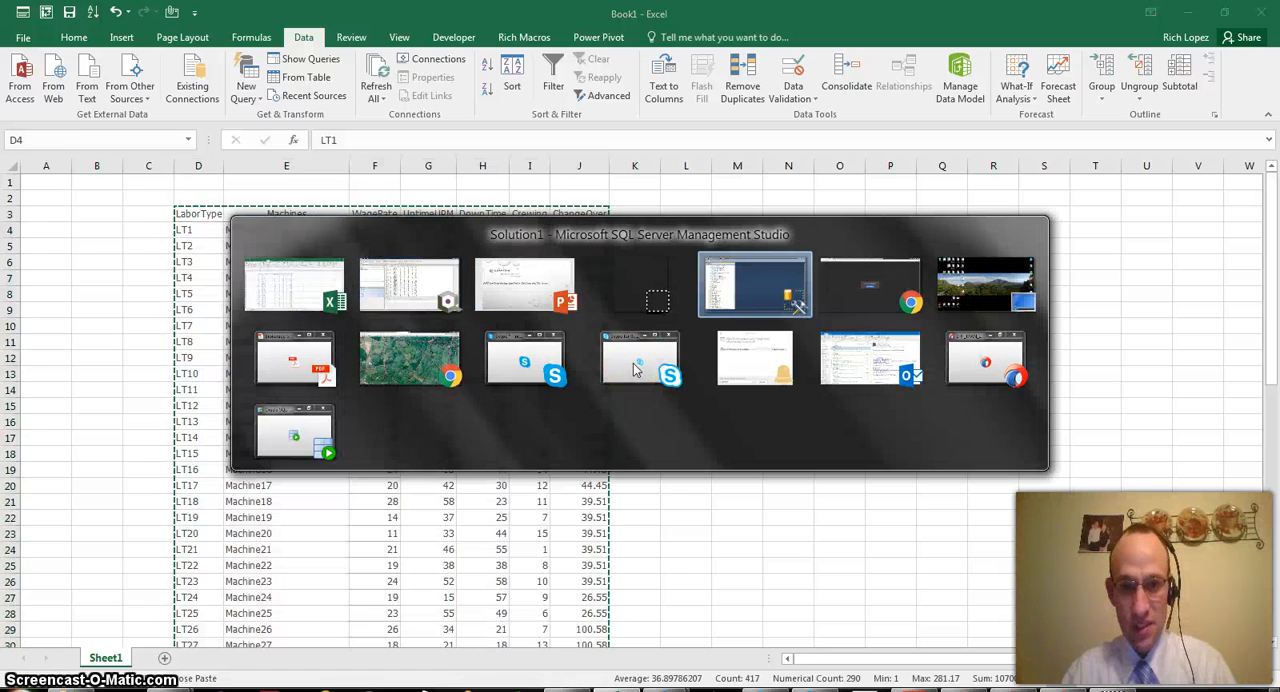
{"action": "scroll", "coordinate": [150, 310], "scroll_direction": "up", "scroll_amount": 5}
{"action": "scroll", "coordinate": [165, 330], "scroll_direction": "up", "scroll_amount": 10}
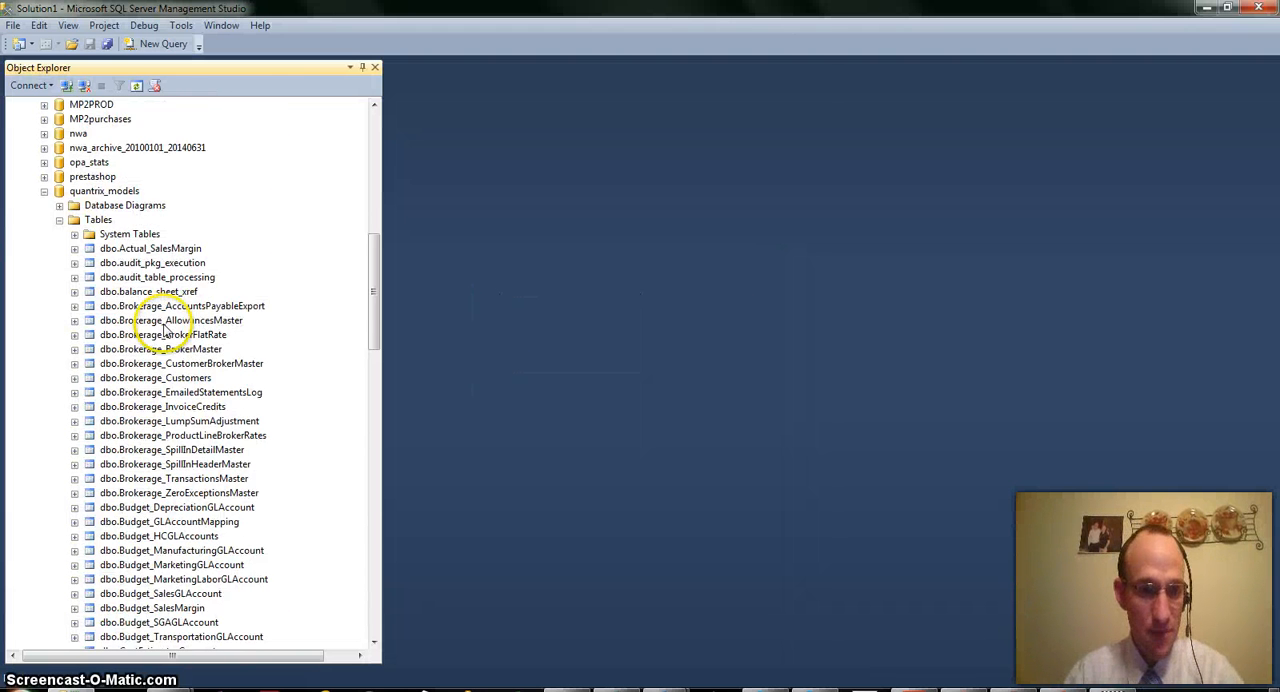
{"action": "left_click", "coordinate": [90, 320]}
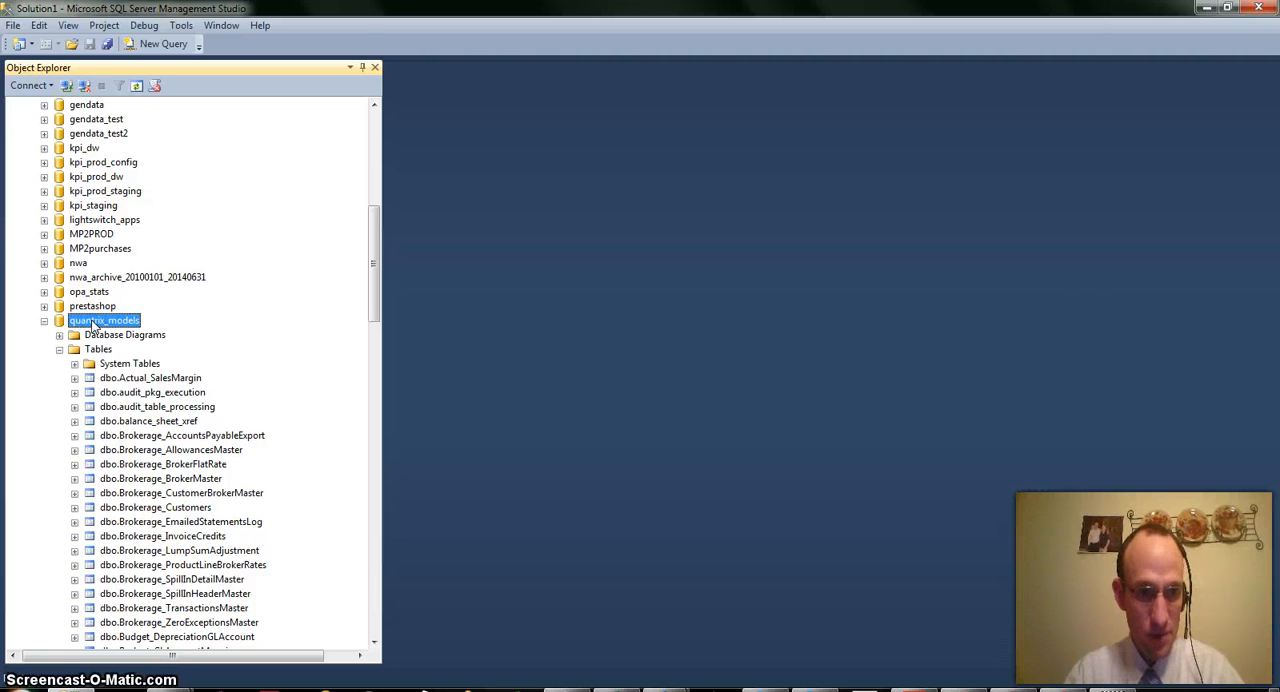
{"action": "left_click", "coordinate": [98, 349]}
{"action": "right_click", "coordinate": [90, 349]}
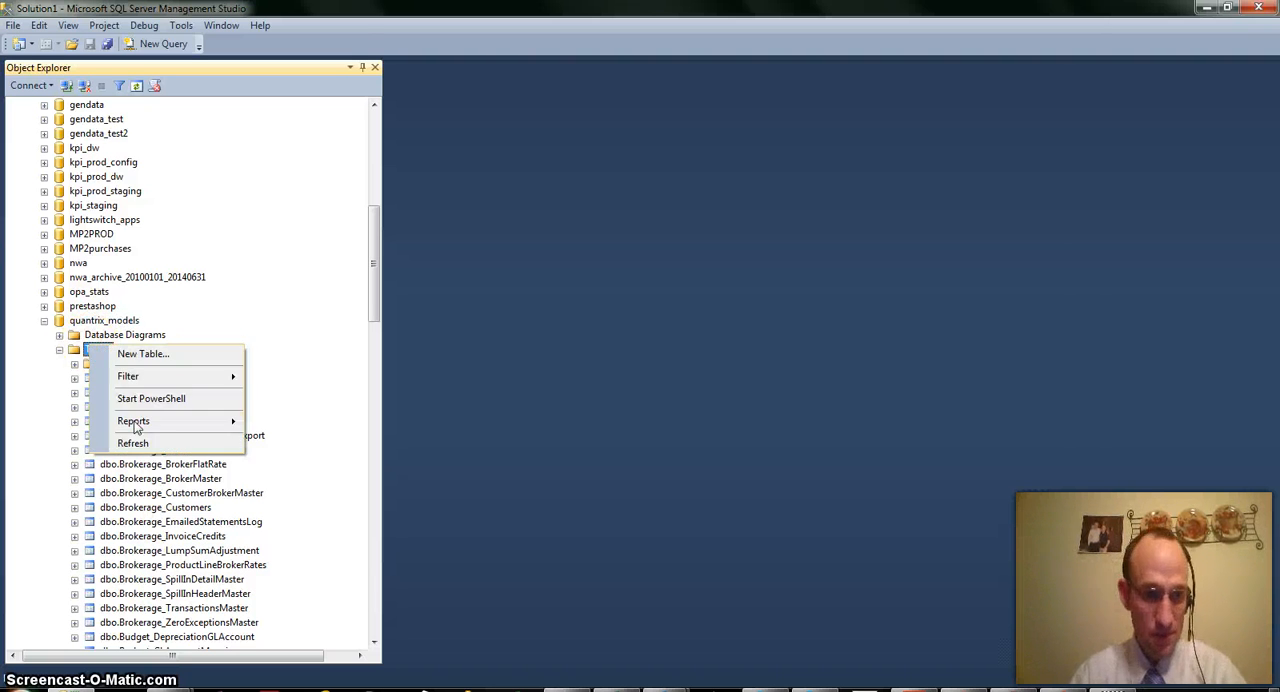
{"action": "left_click", "coordinate": [129, 443]}
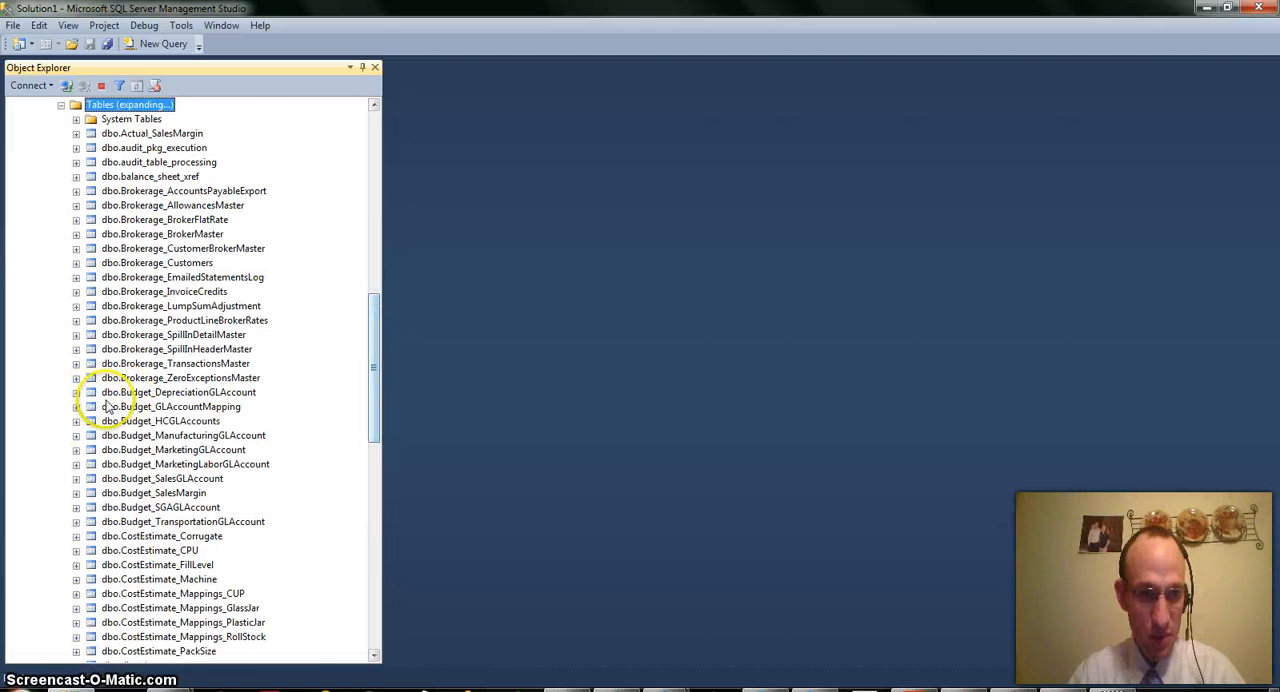
Locate the dbo.zzzzzRichLaborDim table in the quantrix_models database and expand its Columns folder
{"action": "scroll", "coordinate": [150, 540], "scroll_direction": "down", "scroll_amount": 16}
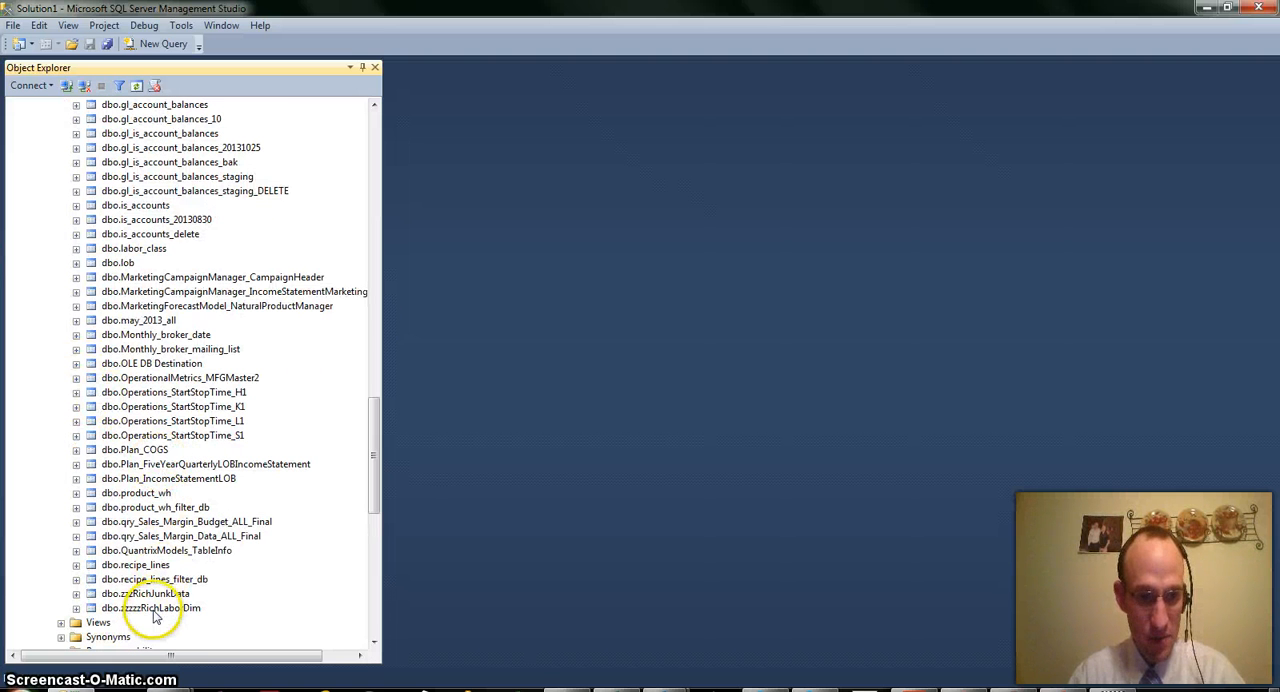
{"action": "left_click", "coordinate": [150, 608]}
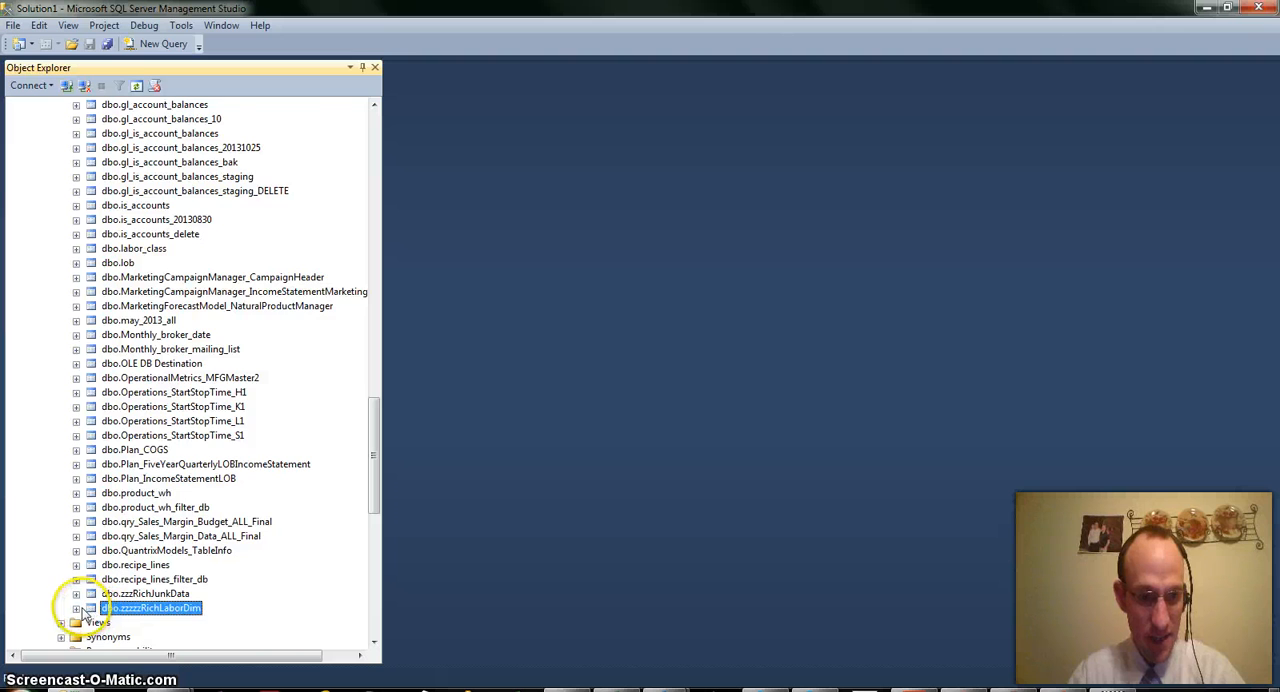
{"action": "left_click", "coordinate": [76, 608]}
{"action": "left_click", "coordinate": [91, 565]}
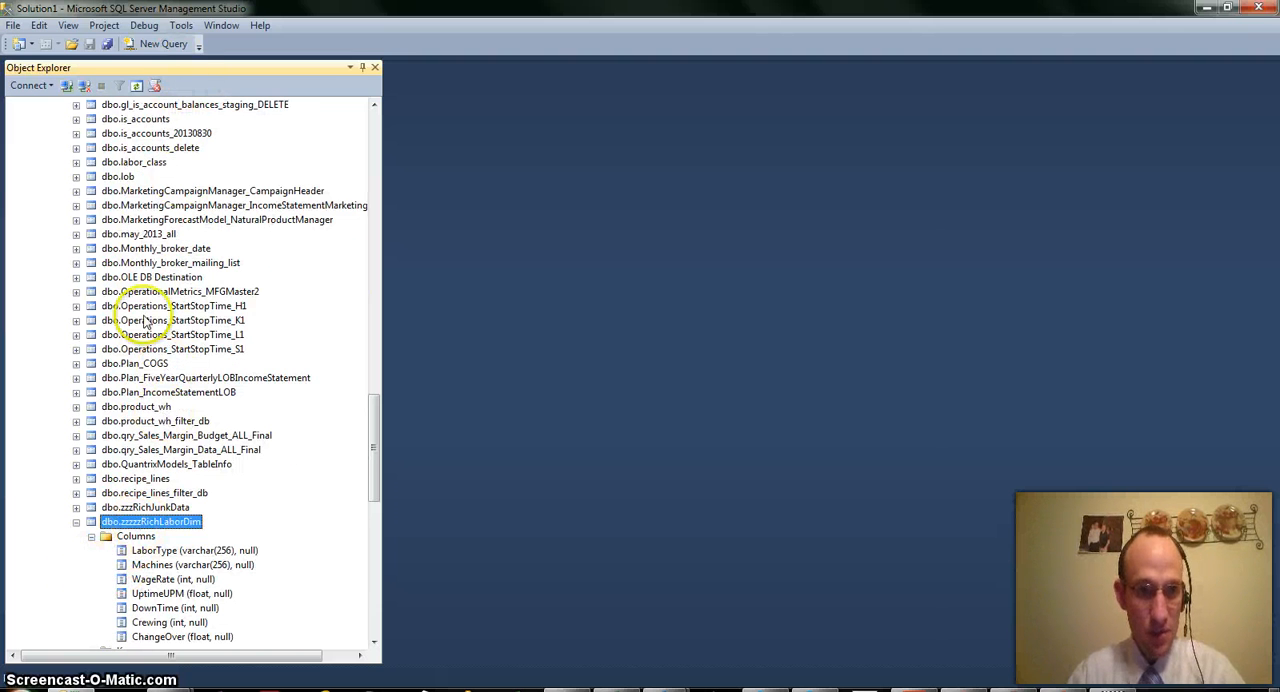
Query the top 1000 rows of dbo.zzzzzRichLaborDim and look through the returned labor records
{"action": "right_click", "coordinate": [120, 522]}
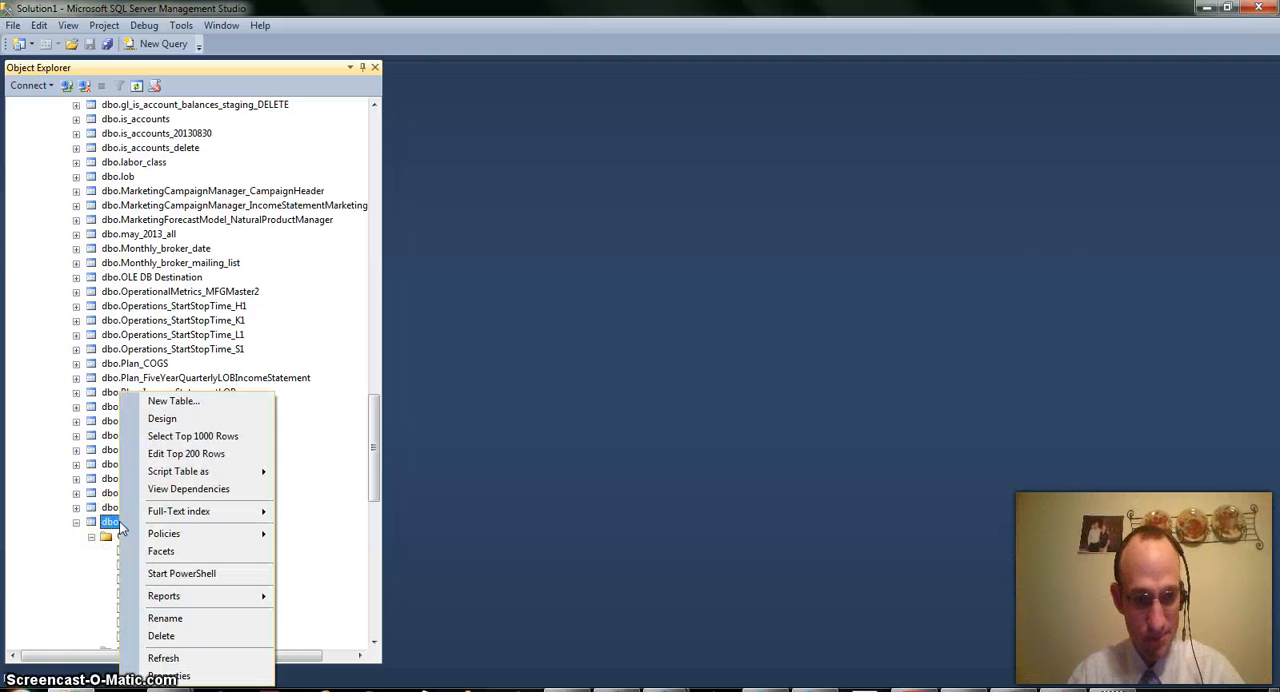
{"action": "left_click", "coordinate": [200, 436]}
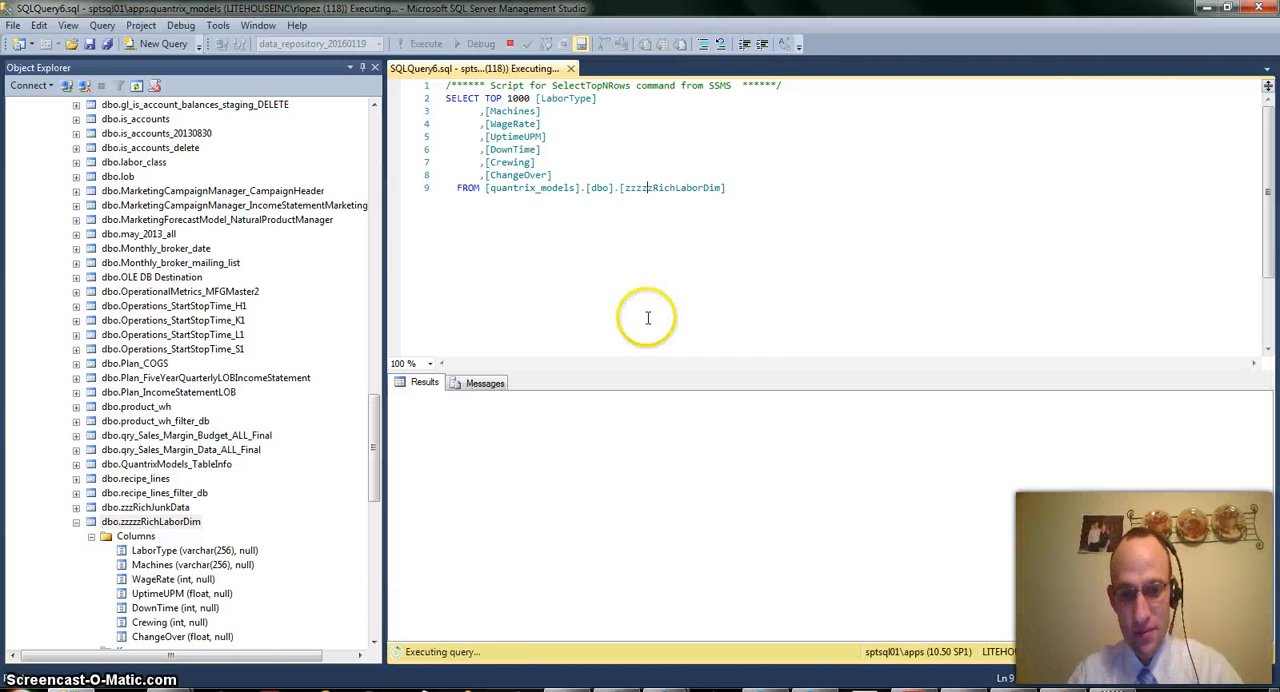
{"action": "scroll", "coordinate": [621, 515], "scroll_direction": "down", "scroll_amount": 8}
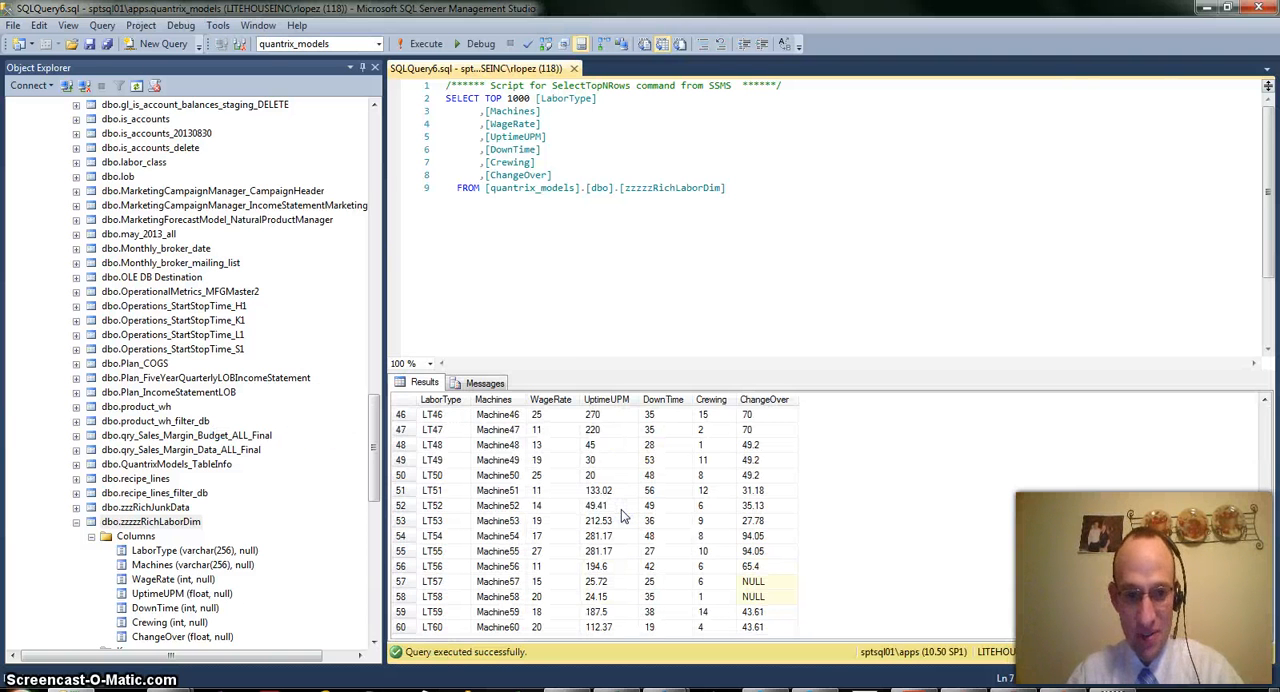
Switch past the Excel source table to Quantrix Modeler and view the DataNAV and DataPush commands available for the zzzzRichLaborDim matrix
{"action": "key", "text": "alt+Tab"}
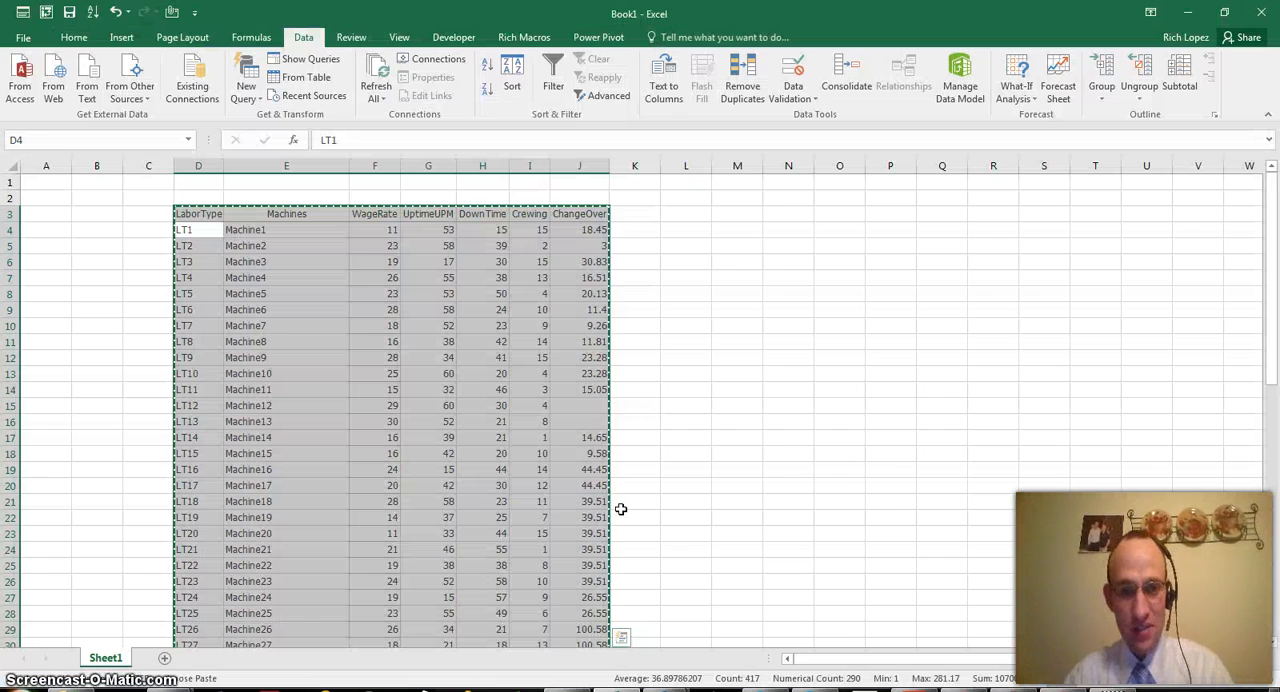
{"action": "key", "text": "alt+Tab"}
{"action": "key", "text": "alt+Tab"}
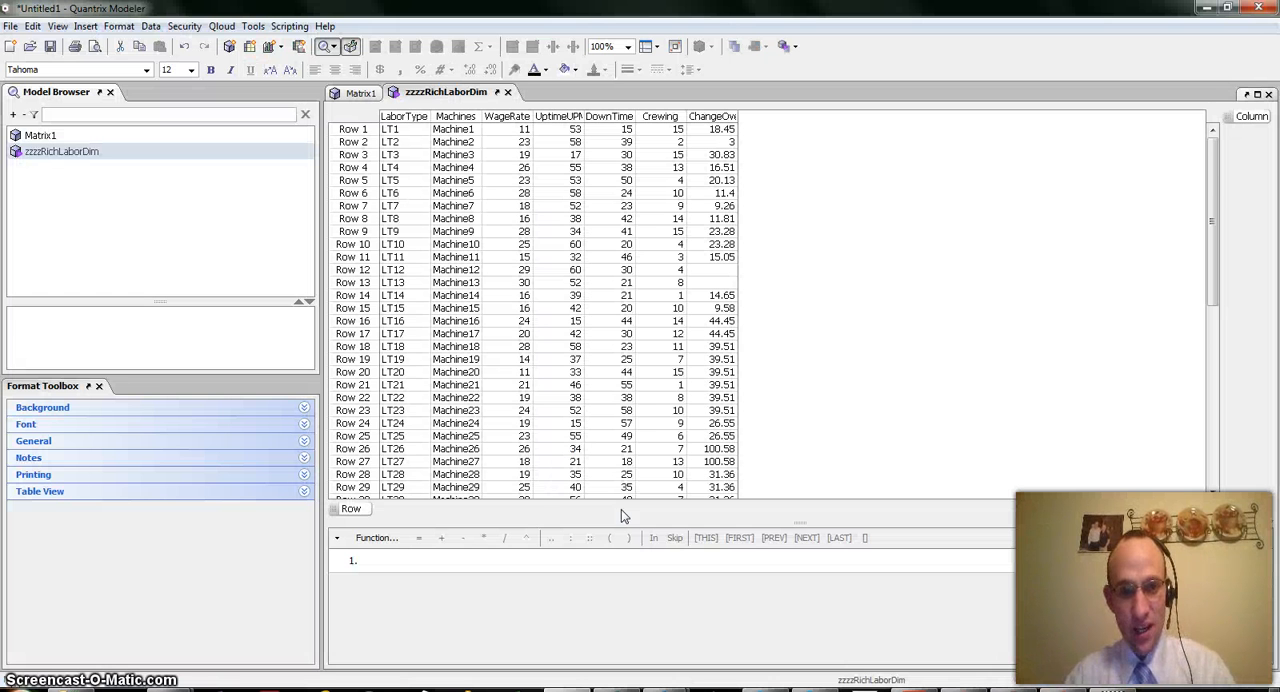
{"action": "left_click", "coordinate": [150, 26]}
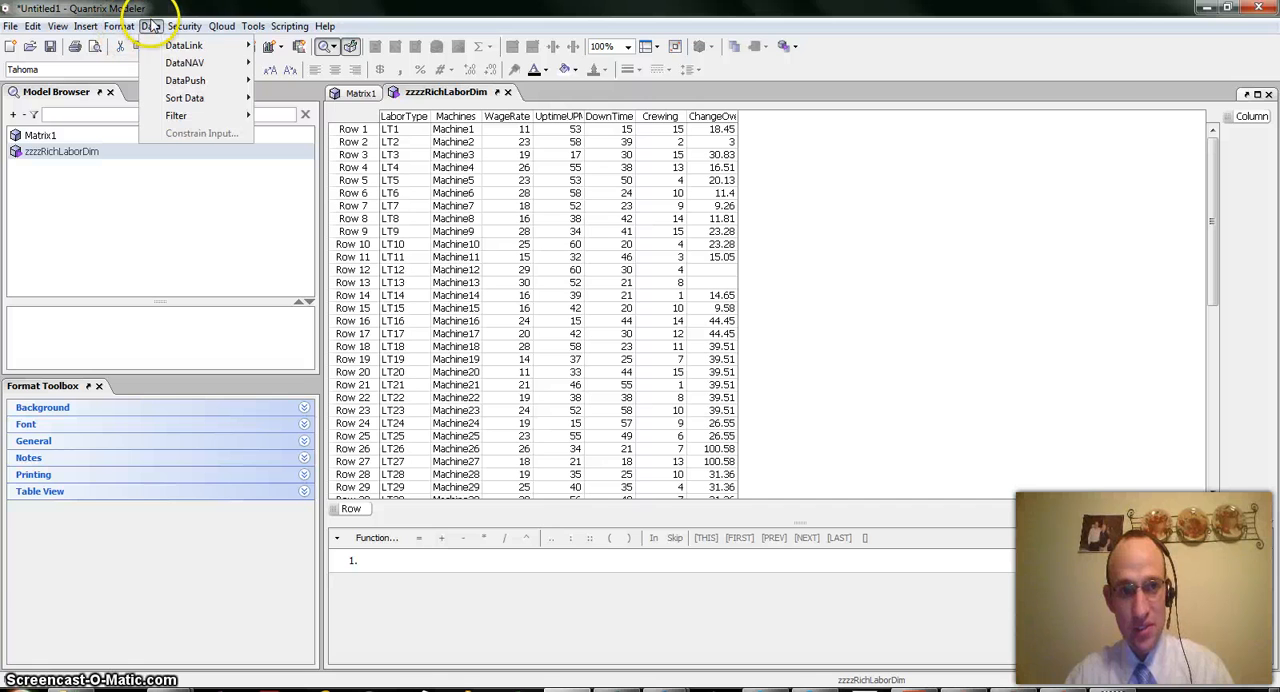
{"action": "mouse_move", "coordinate": [160, 48]}
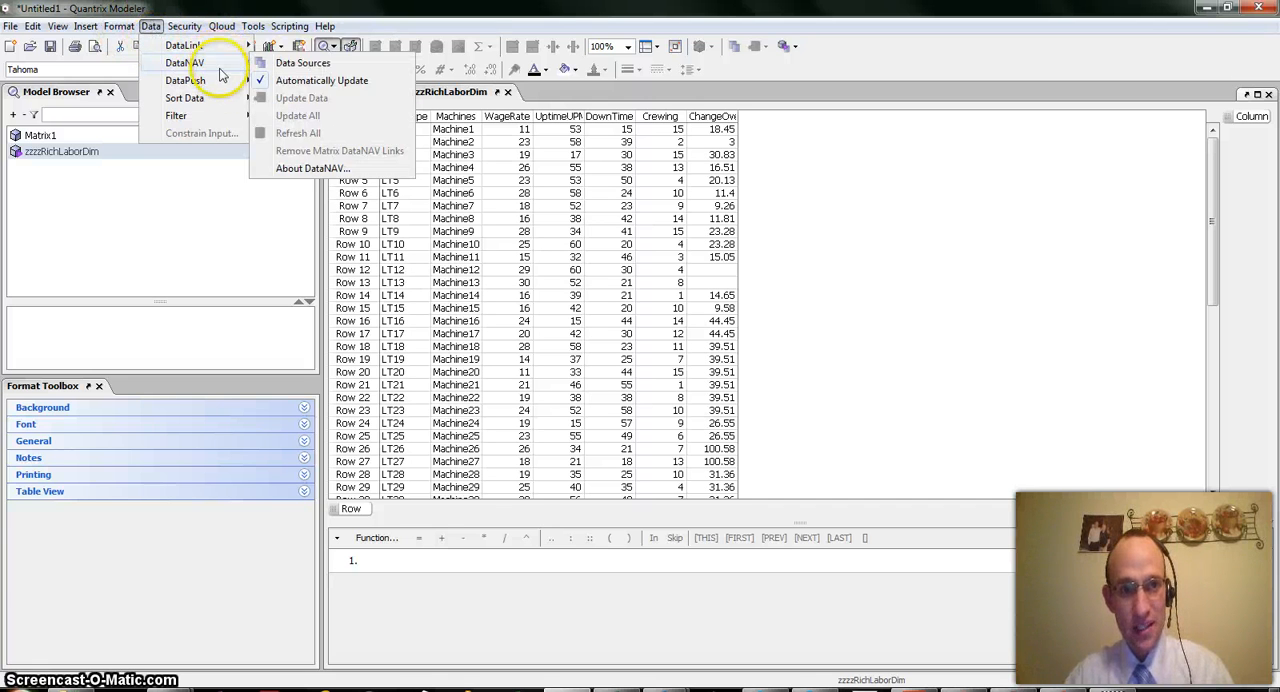
{"action": "mouse_move", "coordinate": [228, 82]}
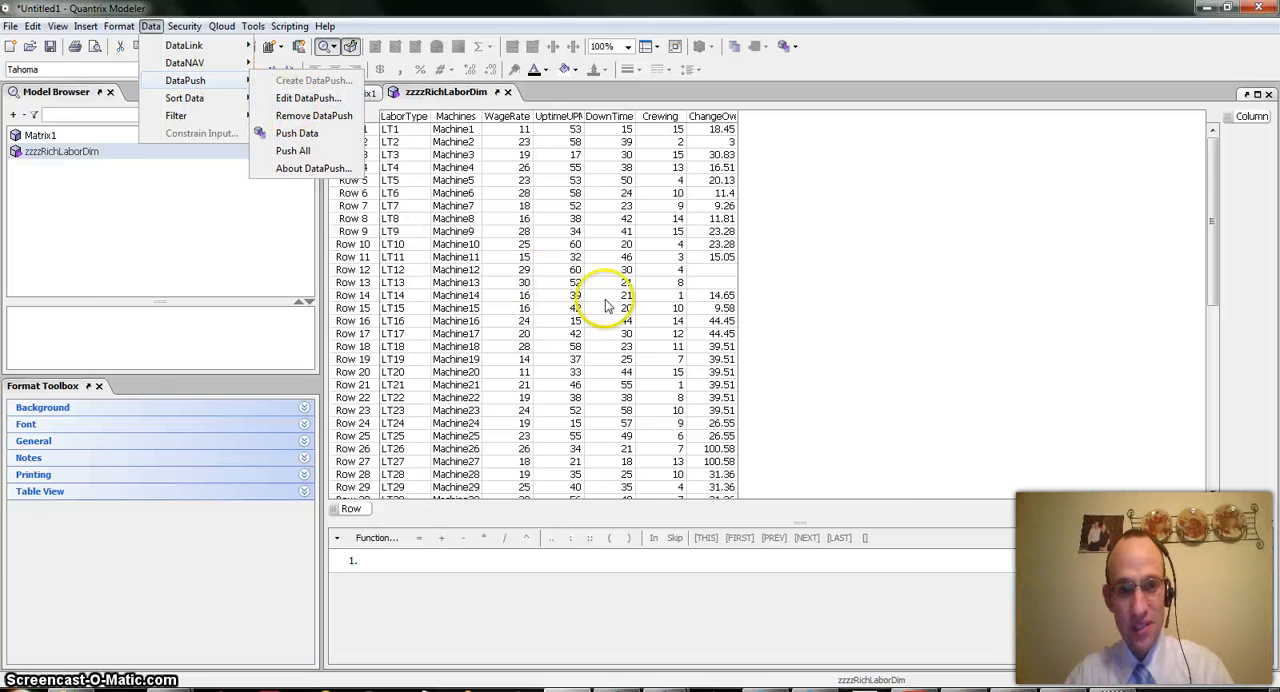
Switch back to SQL Server Management Studio, check the column definitions of dbo.zzzzzRichLaborDim, and return to the presentation's title slide
{"action": "key", "text": "alt+Tab"}
{"action": "key", "text": "Tab"}
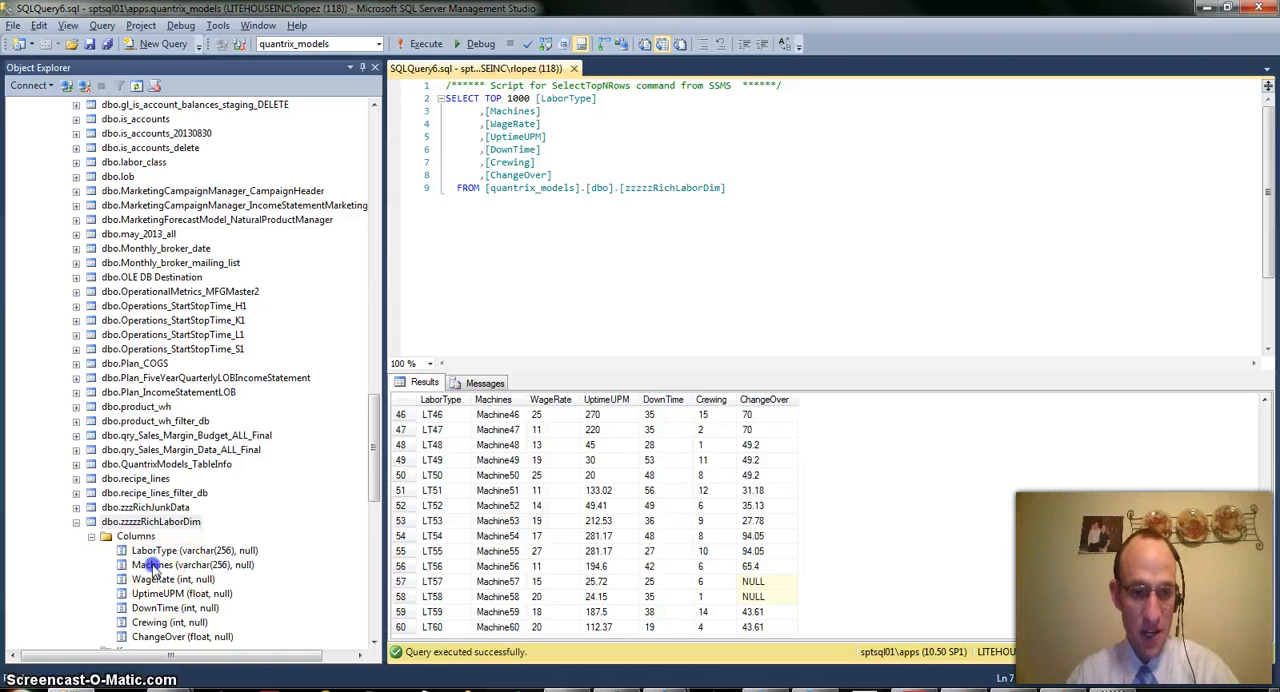
{"action": "left_click", "coordinate": [165, 565]}
{"action": "scroll", "coordinate": [165, 585], "scroll_direction": "down", "scroll_amount": 3}
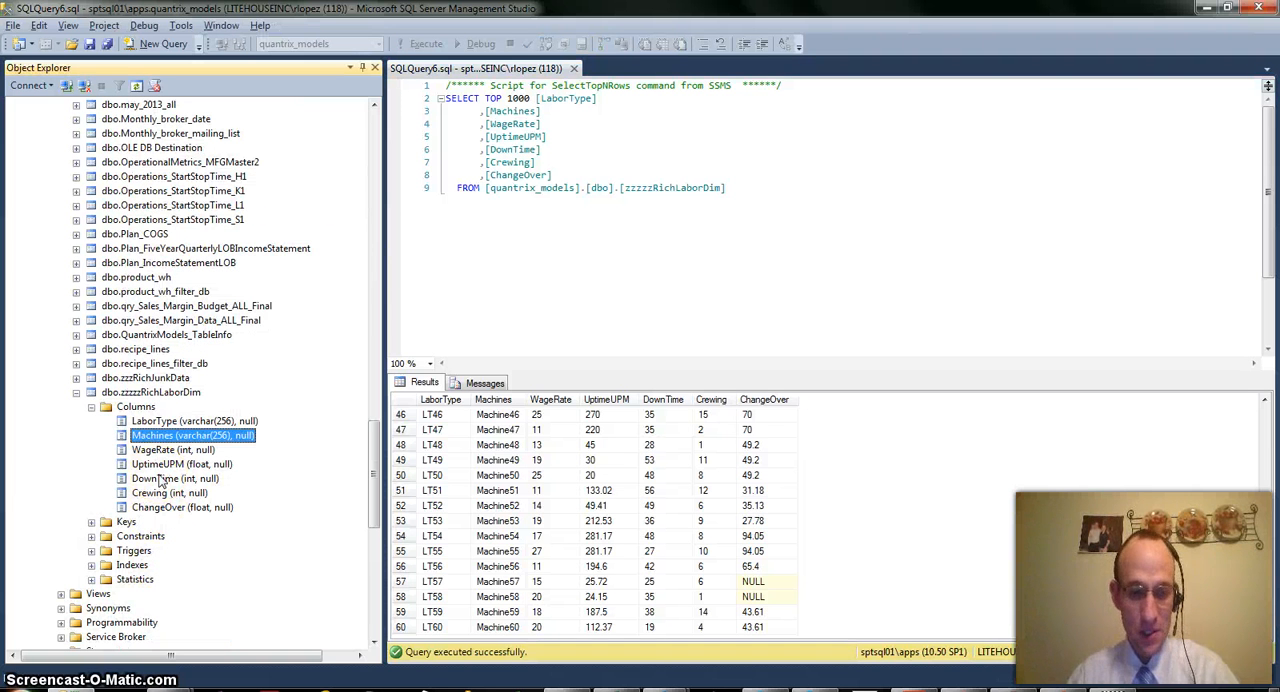
{"action": "key", "text": "alt+Tab"}
{"action": "key", "text": "alt+Tab"}
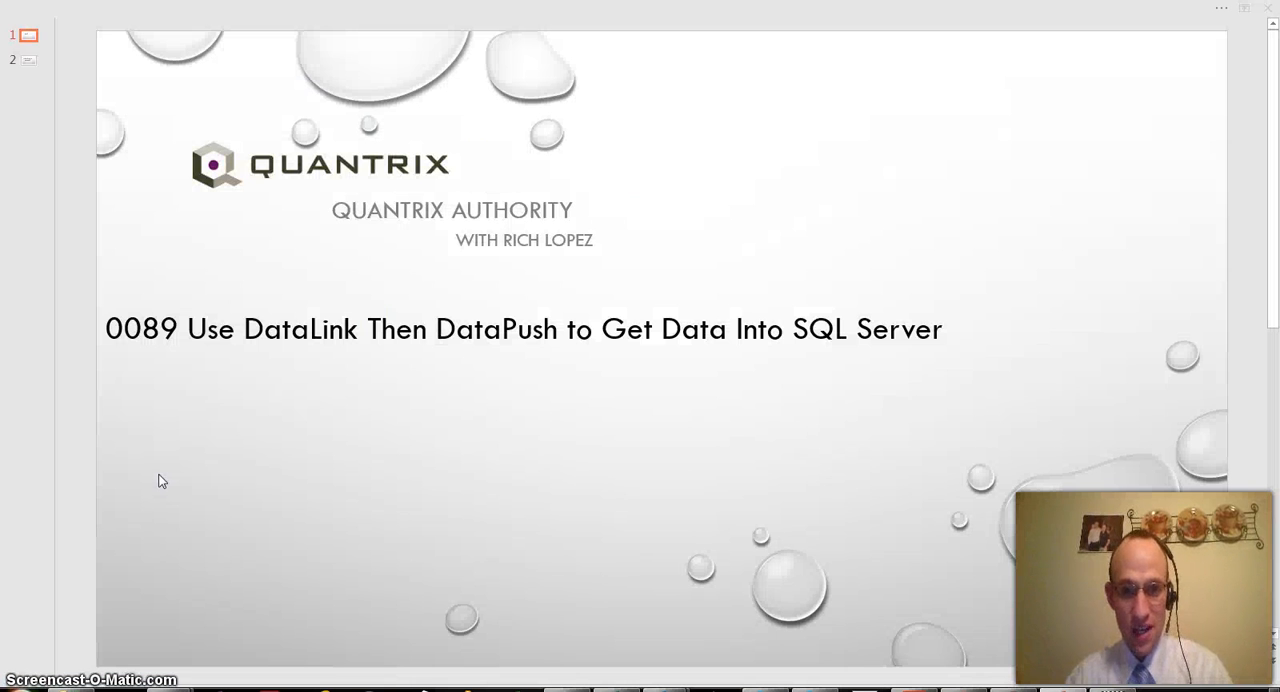